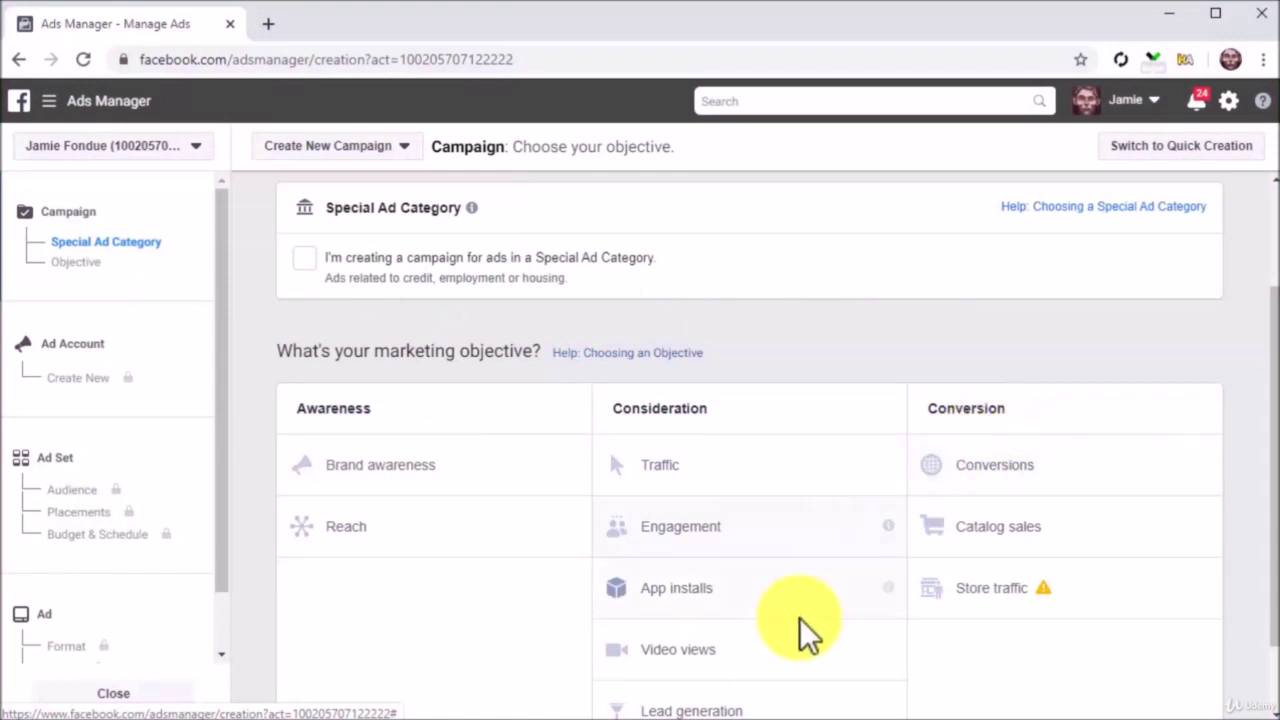
# Choose Video views as the marketing objective, name the campaign "Ad For Insta" and proceed to the ad account setup
pyautogui.click(767, 662)
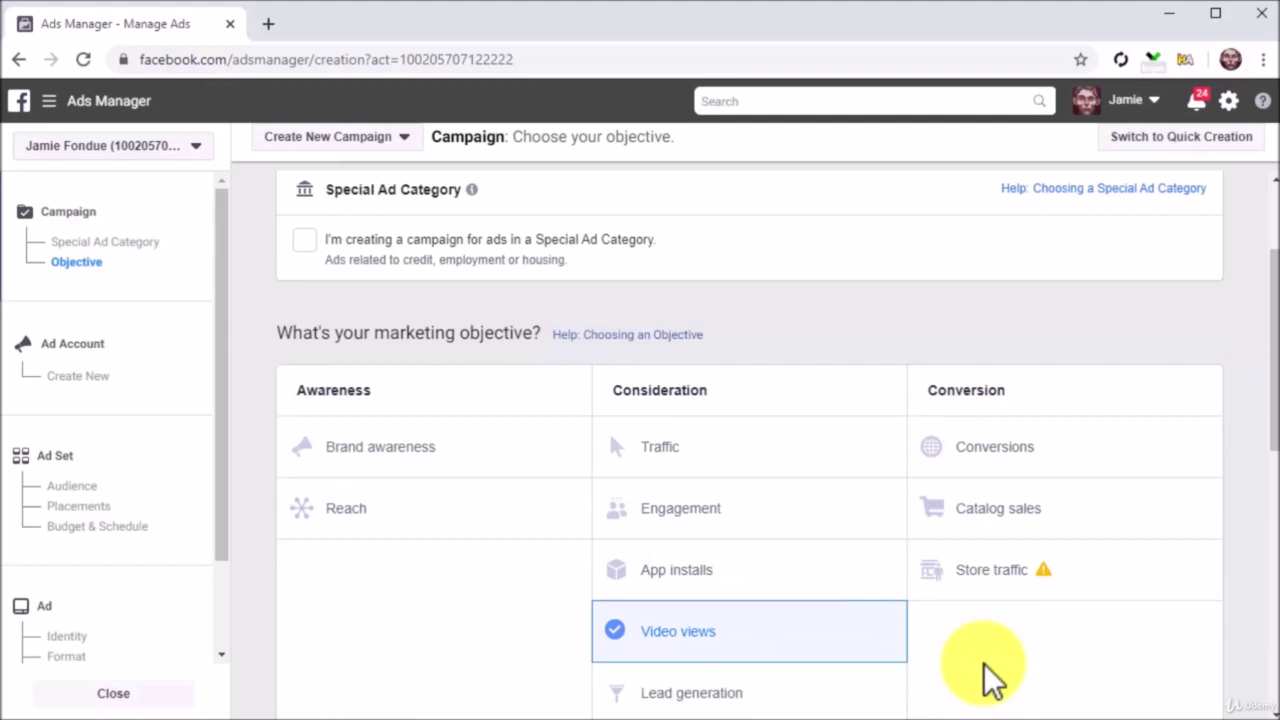
pyautogui.scroll(-3, 984, 663)
pyautogui.scroll(-2, 984, 663)
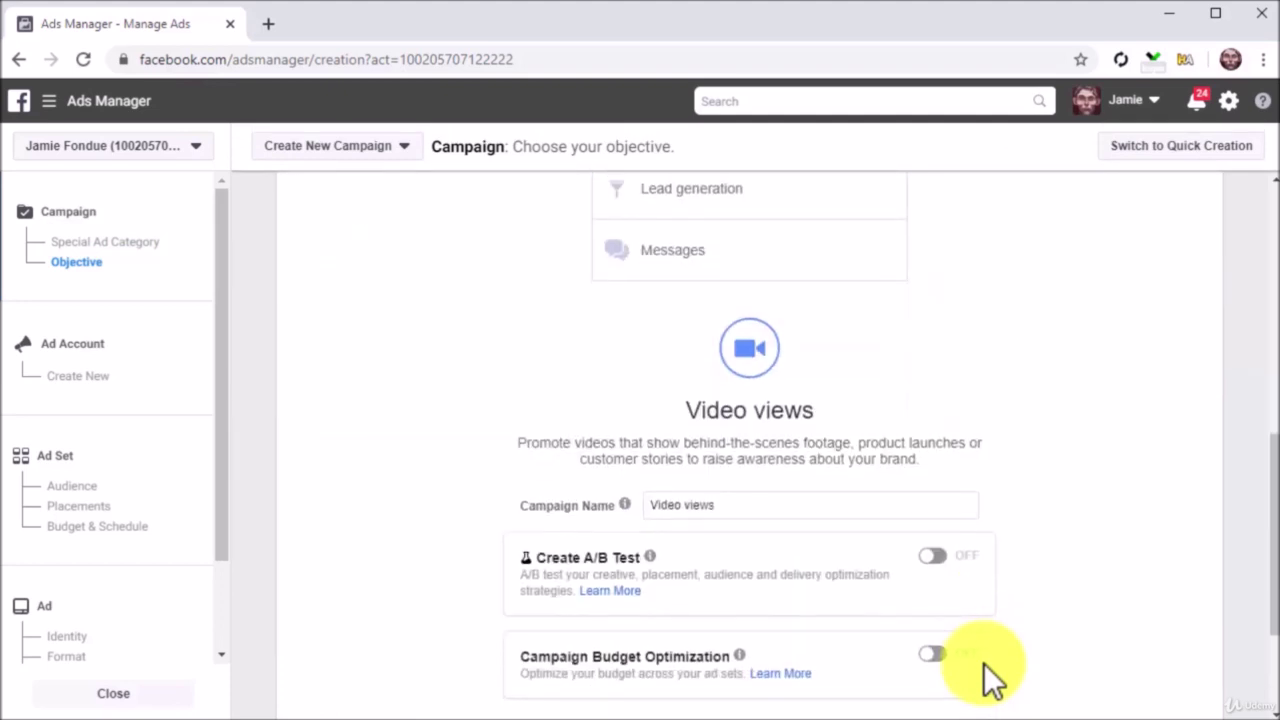
pyautogui.click(864, 510)
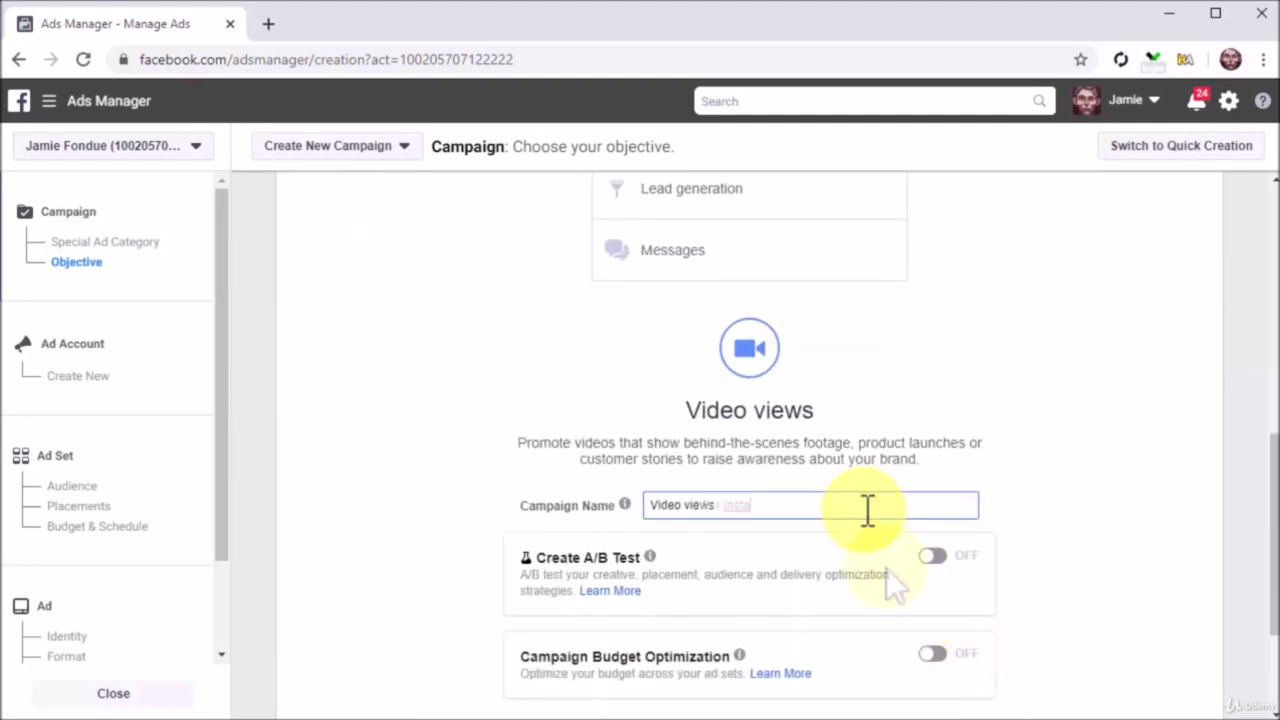
pyautogui.press('BackSpace')
pyautogui.press('BackSpace')
pyautogui.press('BackSpace')
pyautogui.press('BackSpace')
pyautogui.press('BackSpace')
pyautogui.write('Ad For Insta')
pyautogui.scroll(-2, 886, 570)
pyautogui.click(803, 548)
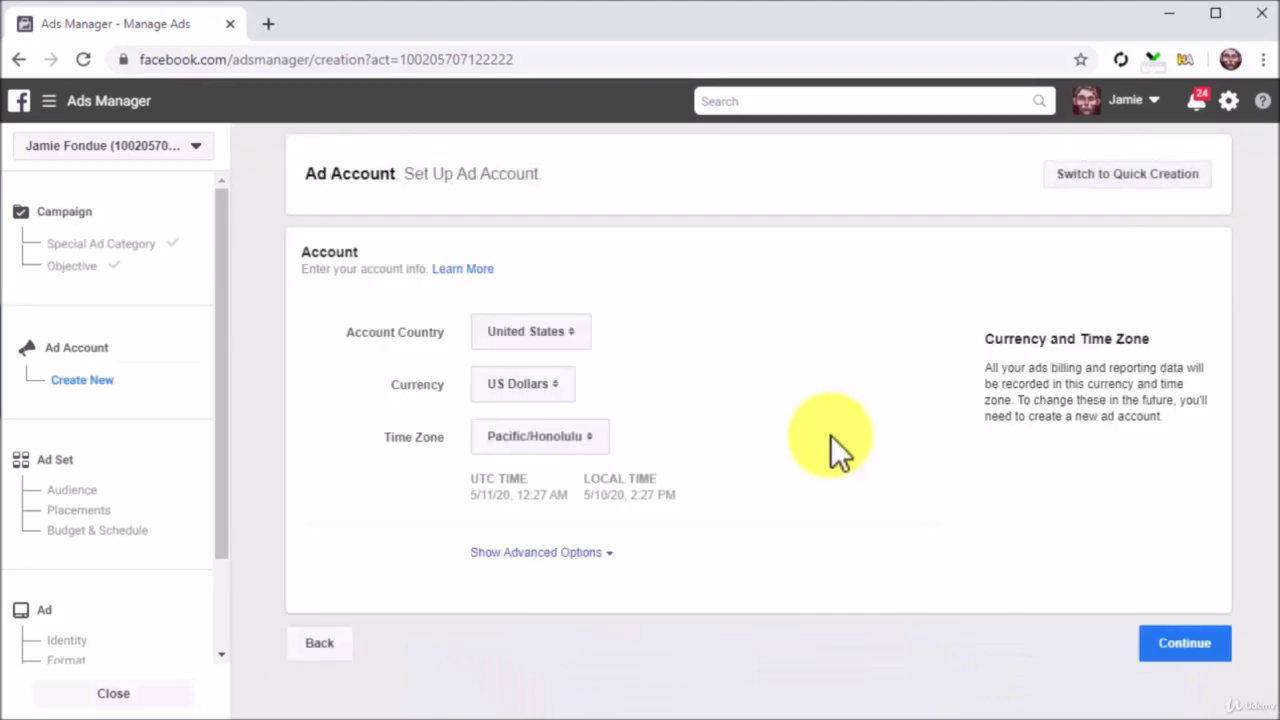
# Accept the default ad account country, currency and time zone, and name the ad set "Insta Video Ad"
pyautogui.click(1198, 646)
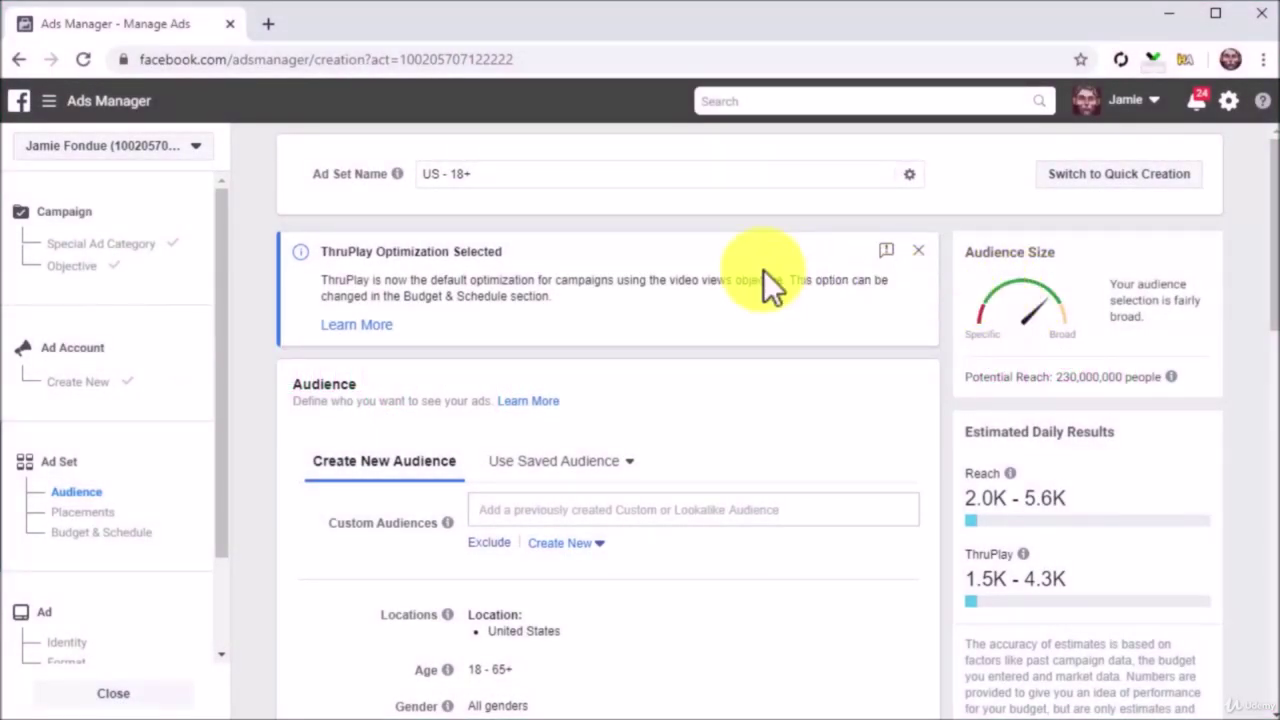
pyautogui.click(533, 175)
pyautogui.press('BackSpace')
pyautogui.press('BackSpace')
pyautogui.press('BackSpace')
pyautogui.press('BackSpace')
pyautogui.press('BackSpace')
pyautogui.press('BackSpace')
pyautogui.press('BackSpace')
pyautogui.press('BackSpace')
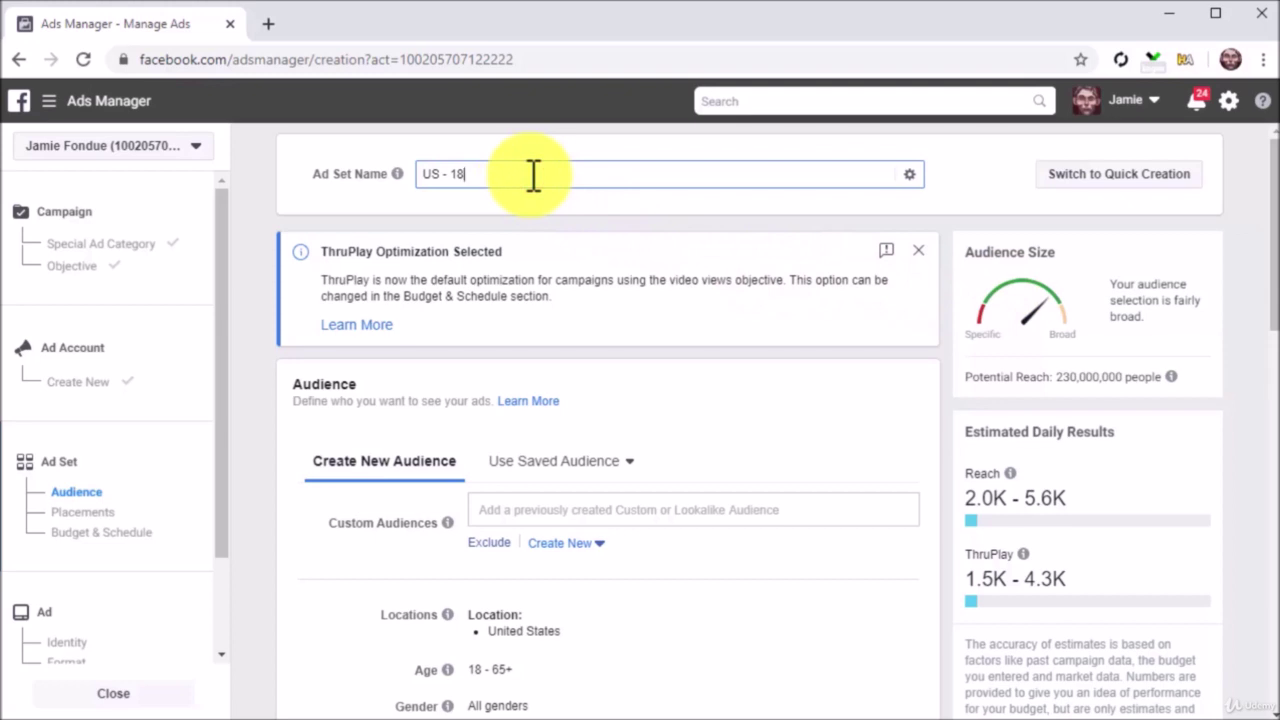
pyautogui.write('Insta Video Ad')
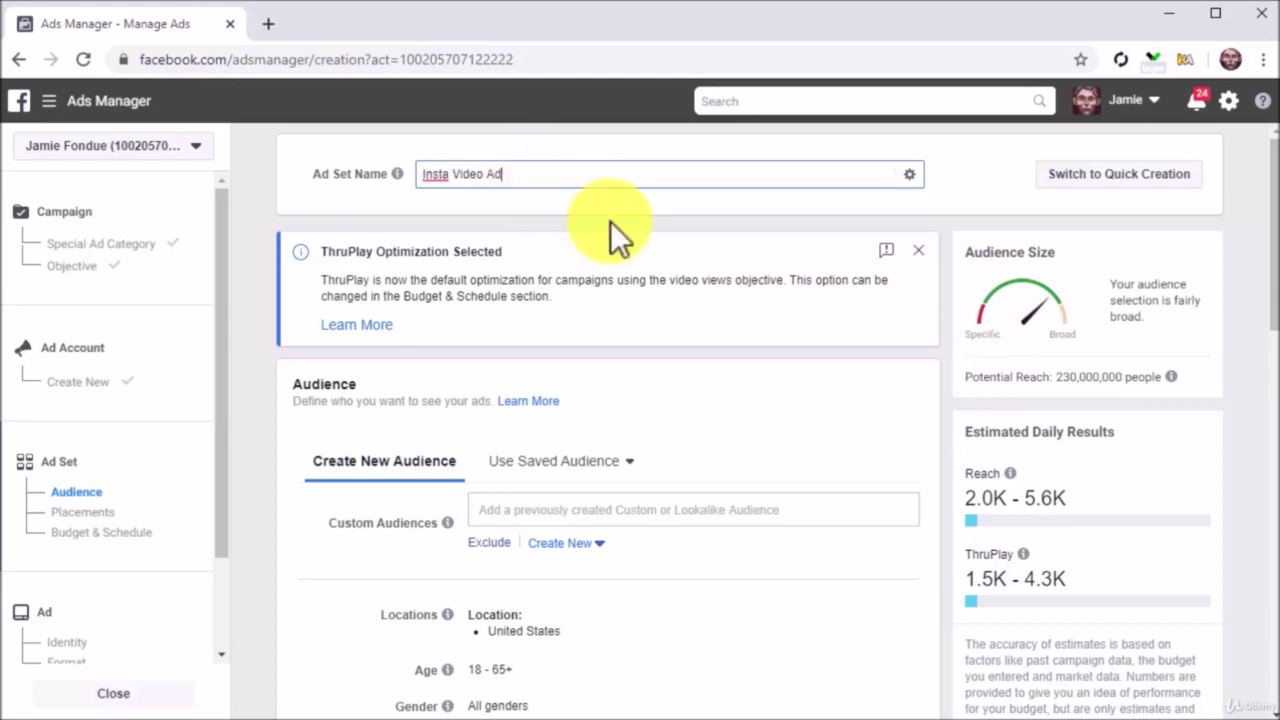
# Add Canada and Australia to the audience locations and set the age range to 25–55
pyautogui.scroll(-1, 893, 577)
pyautogui.scroll(-2, 893, 573)
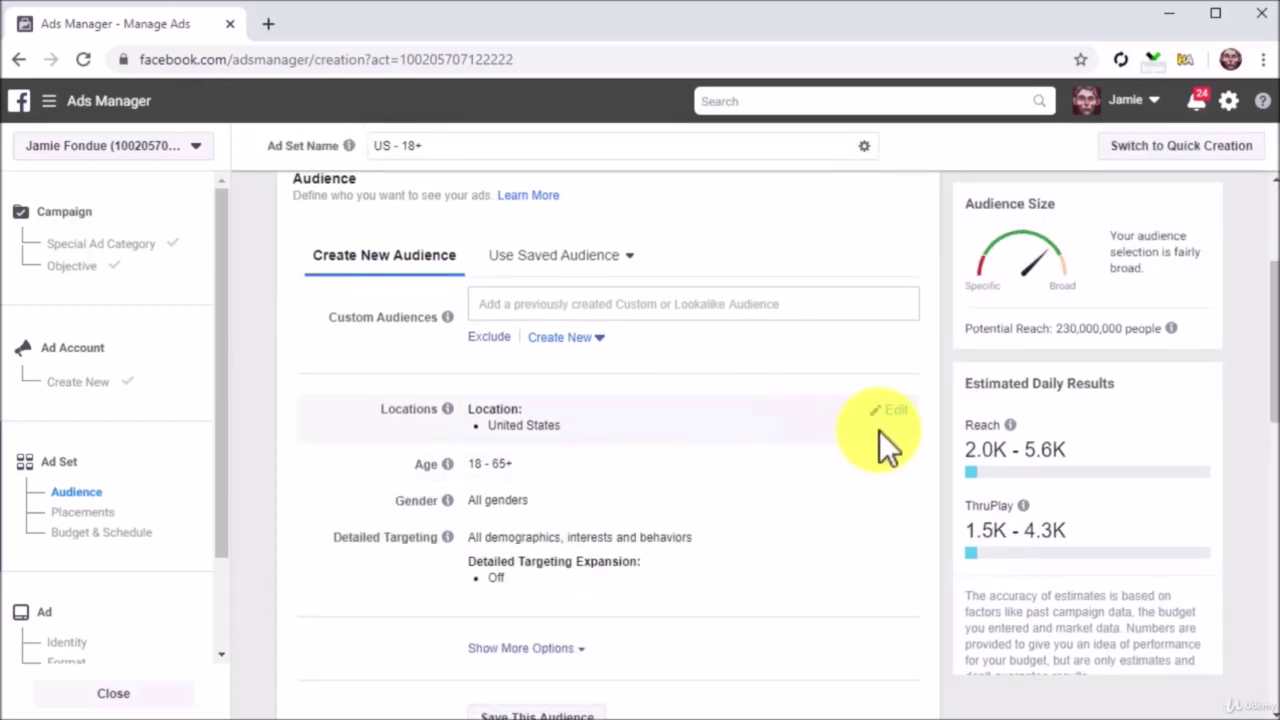
pyautogui.click(895, 415)
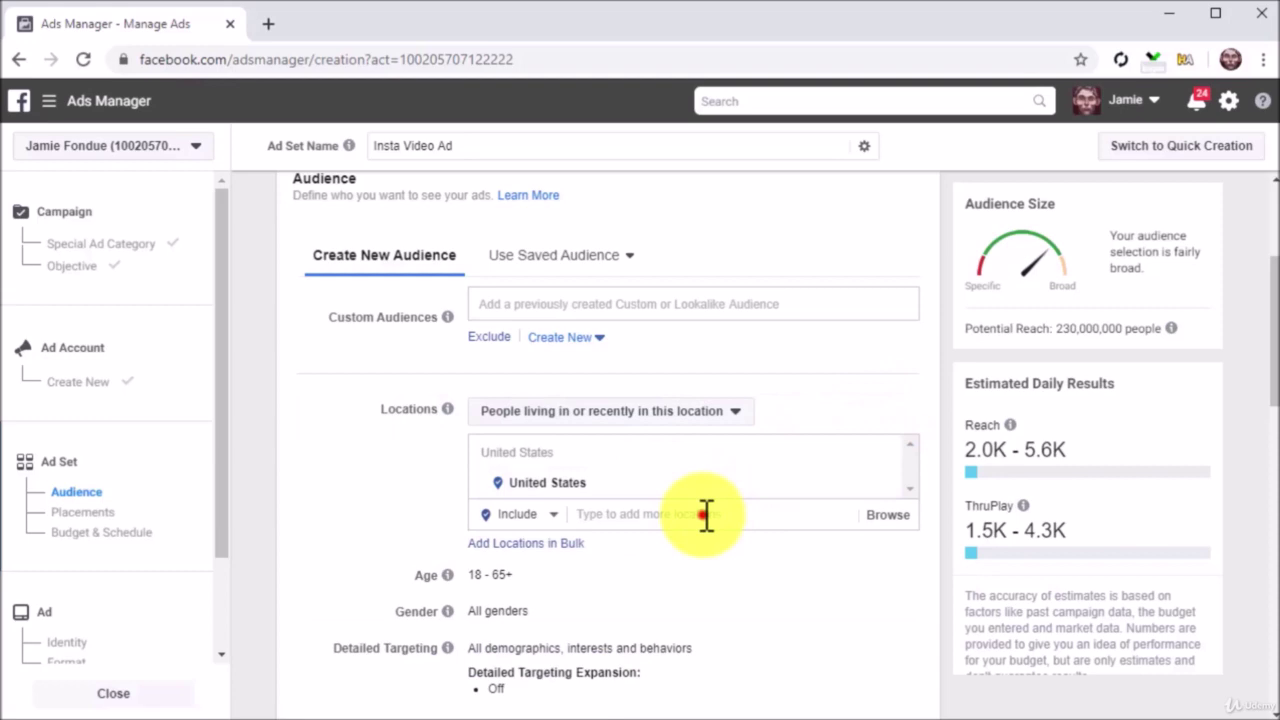
pyautogui.click(703, 517)
pyautogui.write('canada')
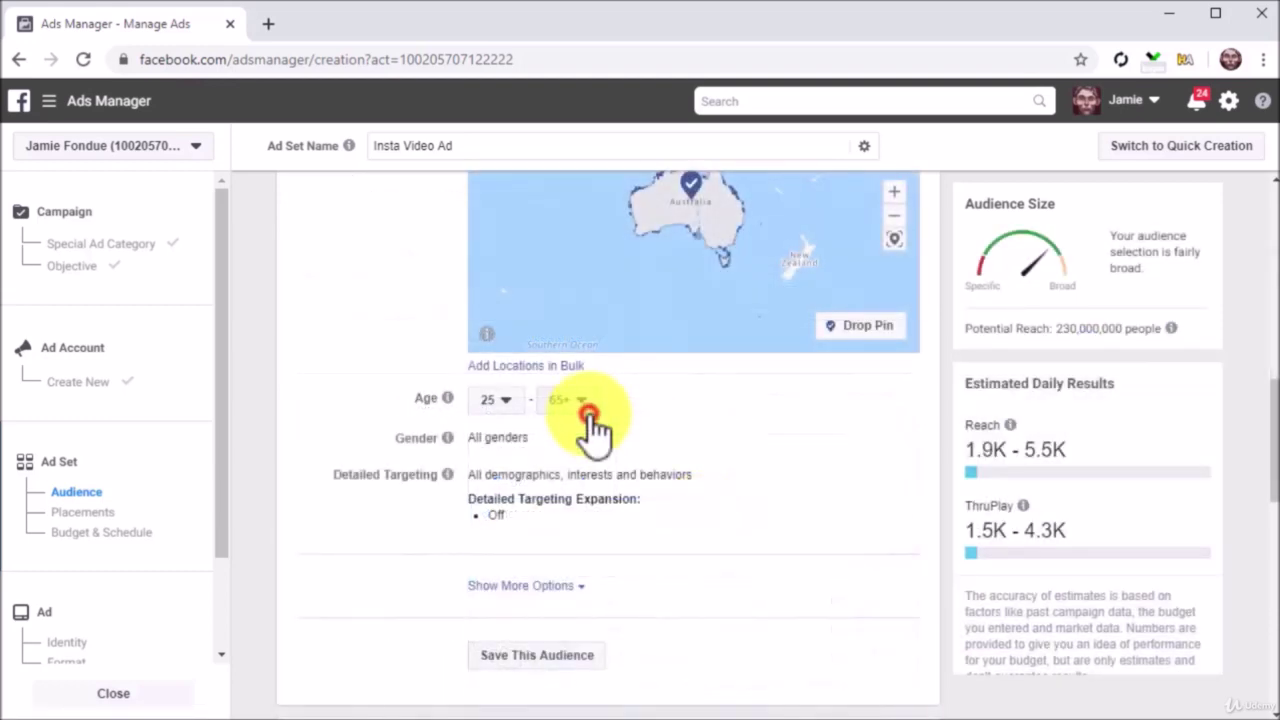
pyautogui.click(588, 423)
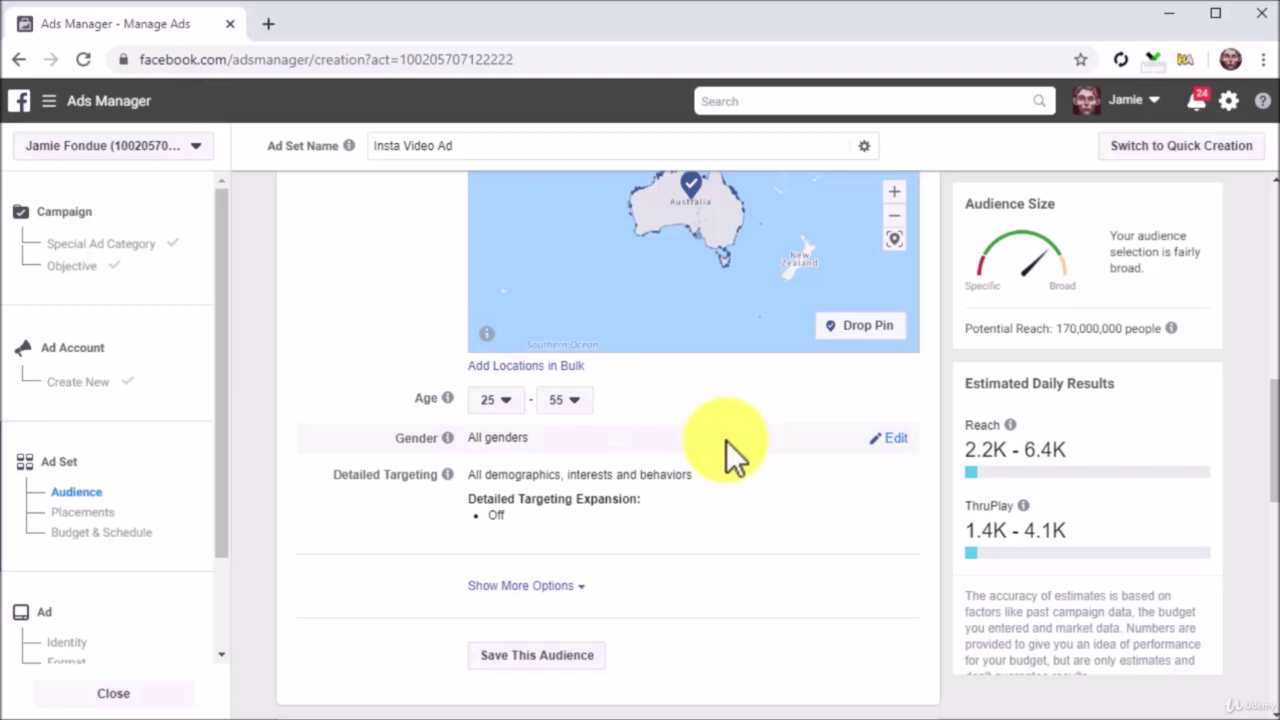
# Add the interests Healthy Habits and Healthy Life to the audience's detailed targeting
pyautogui.click(898, 474)
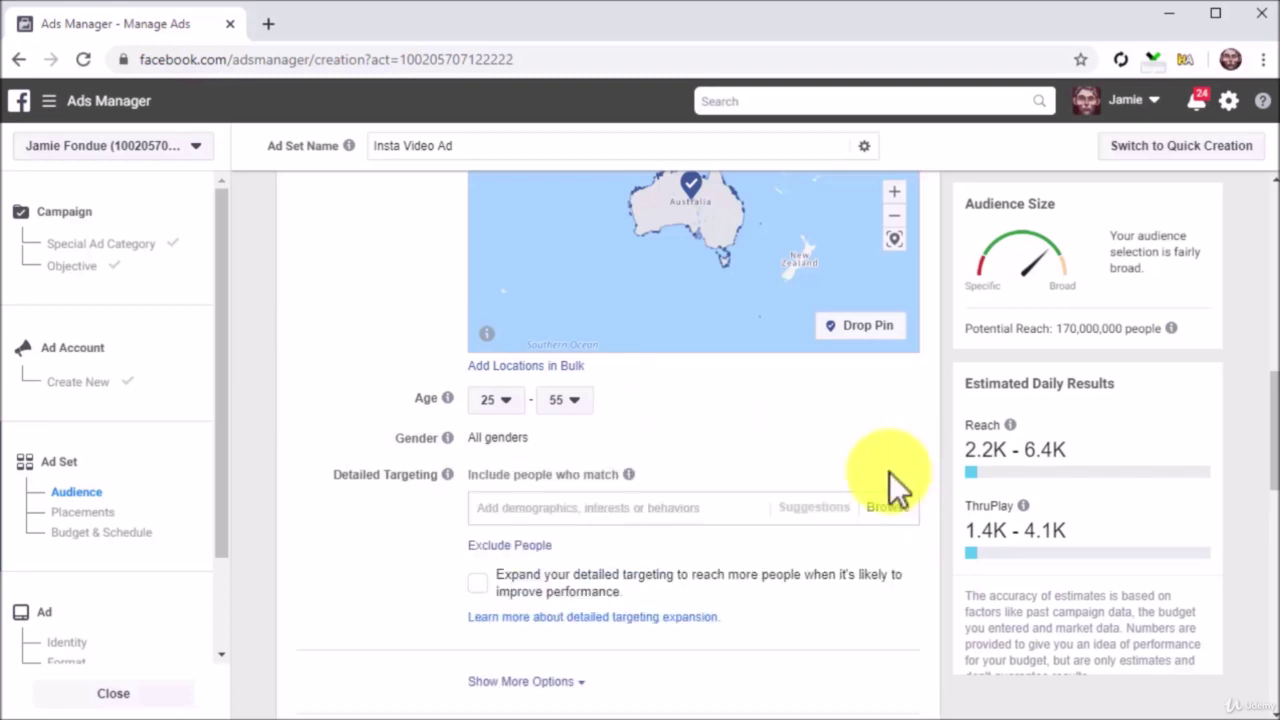
pyautogui.click(705, 498)
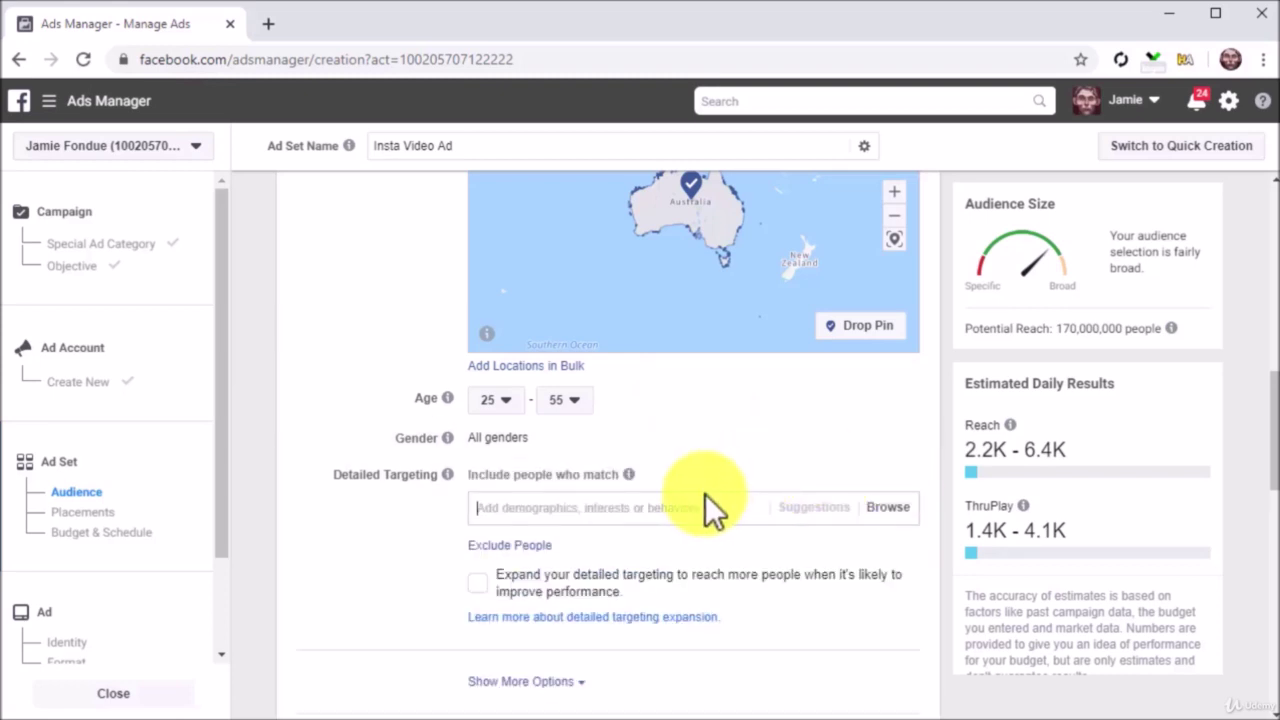
pyautogui.write('healthy')
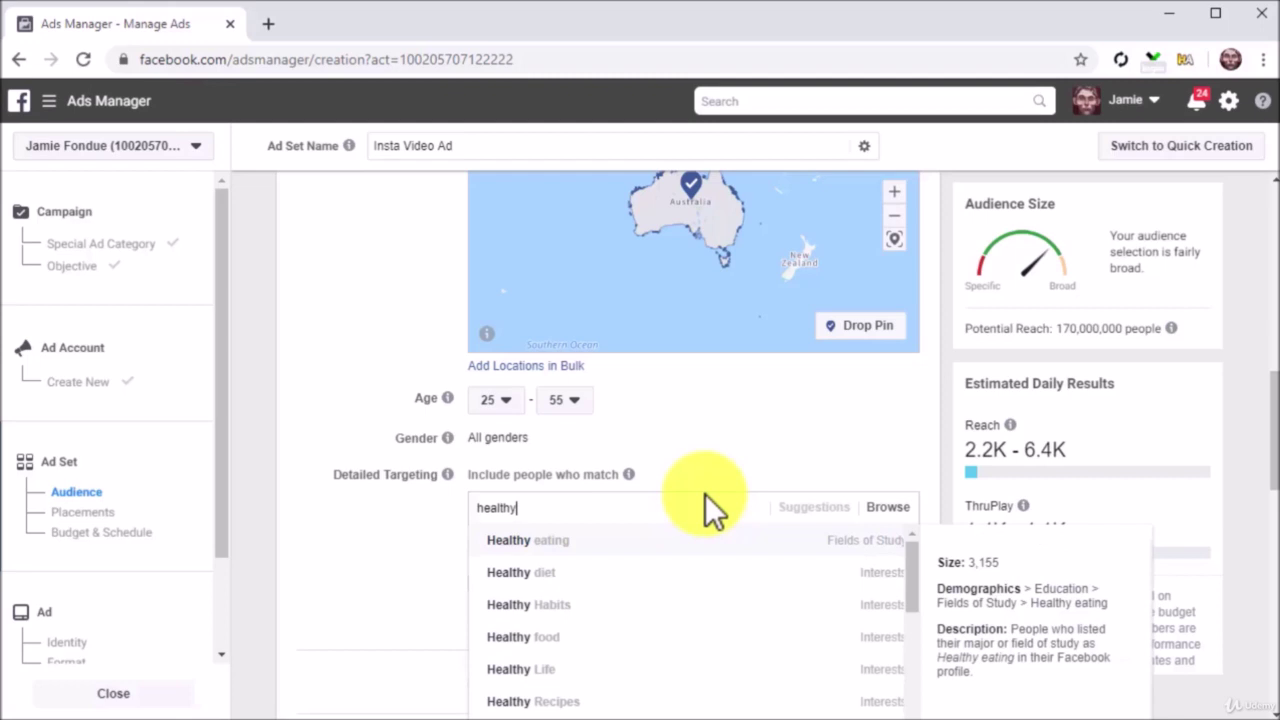
pyautogui.click(646, 605)
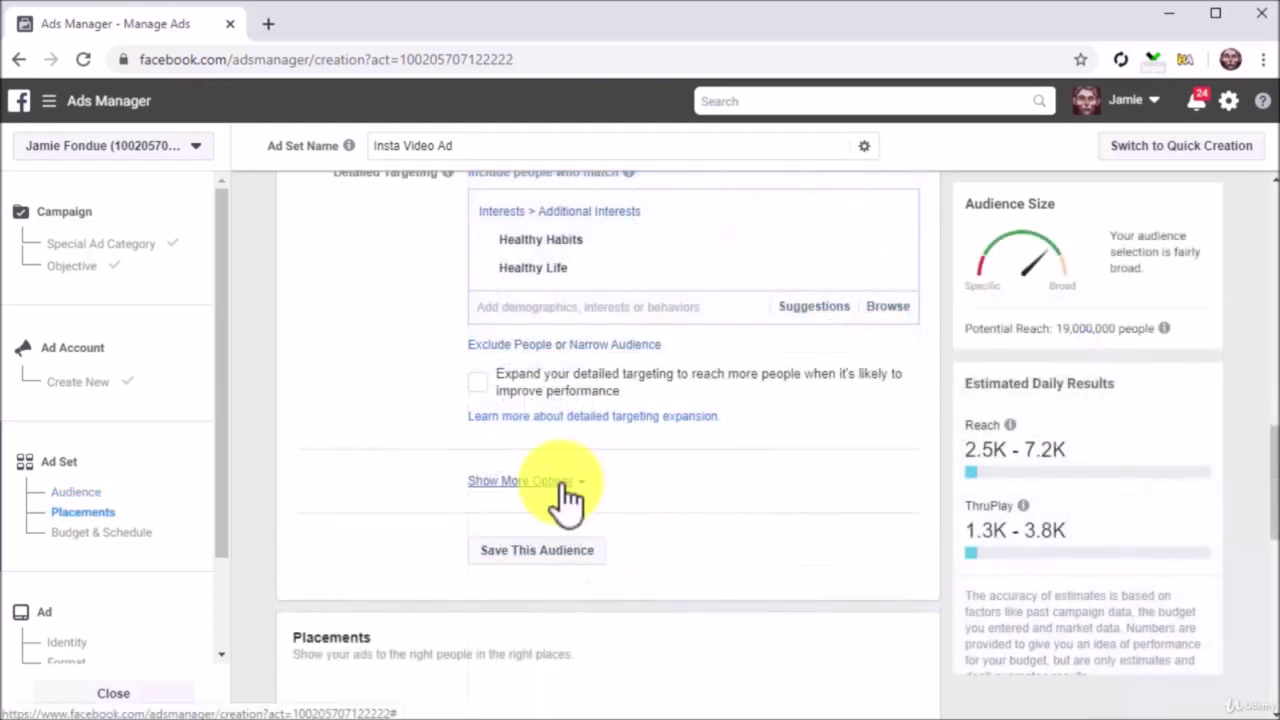
# Show the additional audience options and restrict the audience language to English (All)
pyautogui.click(522, 481)
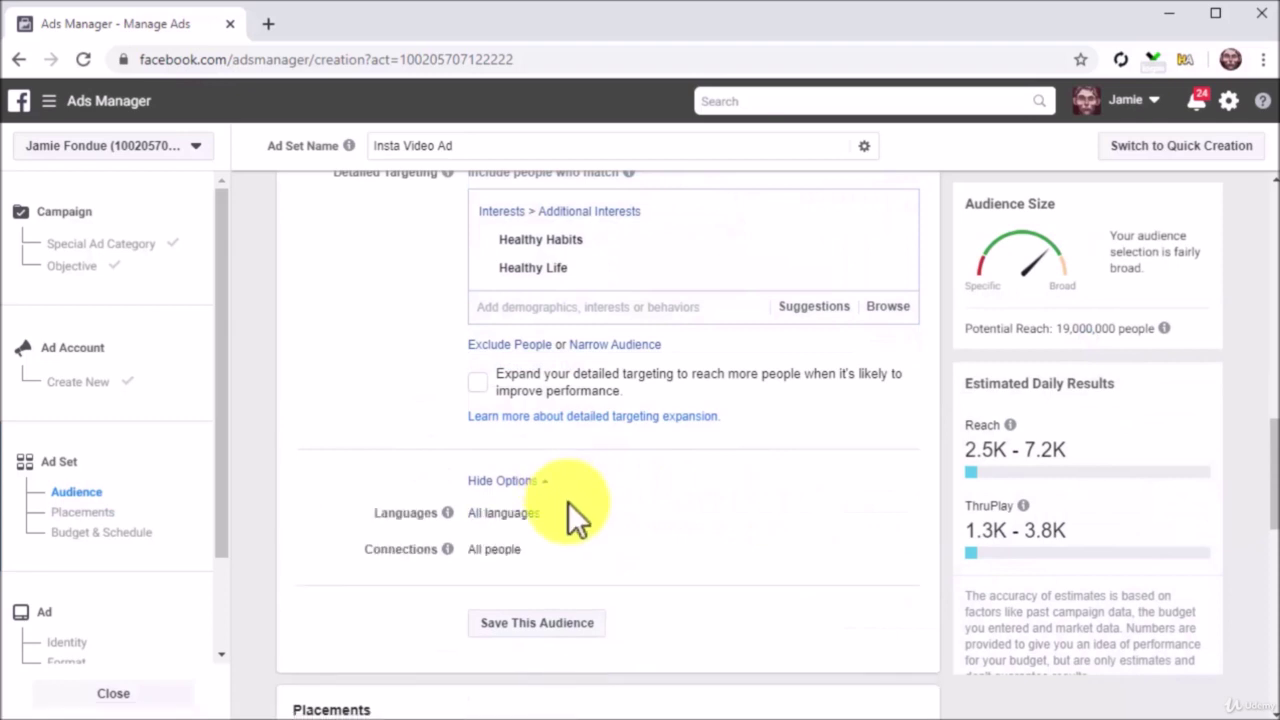
pyautogui.click(896, 513)
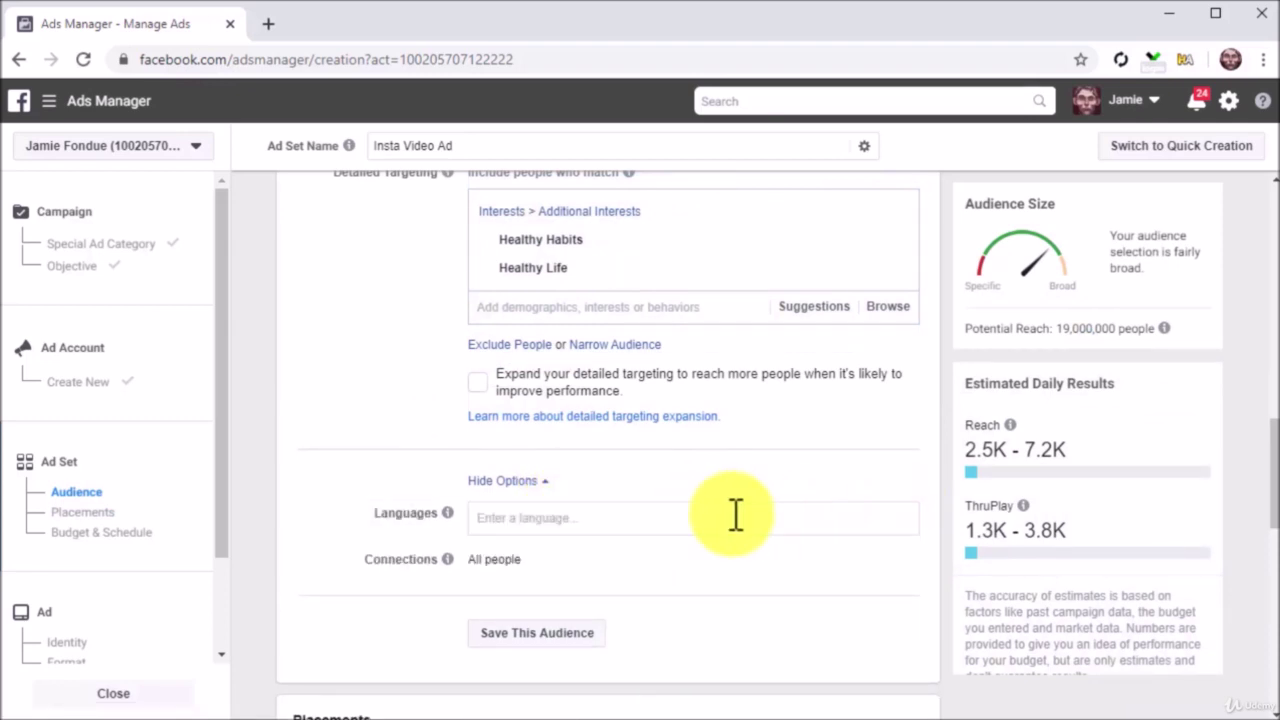
pyautogui.write('eng')
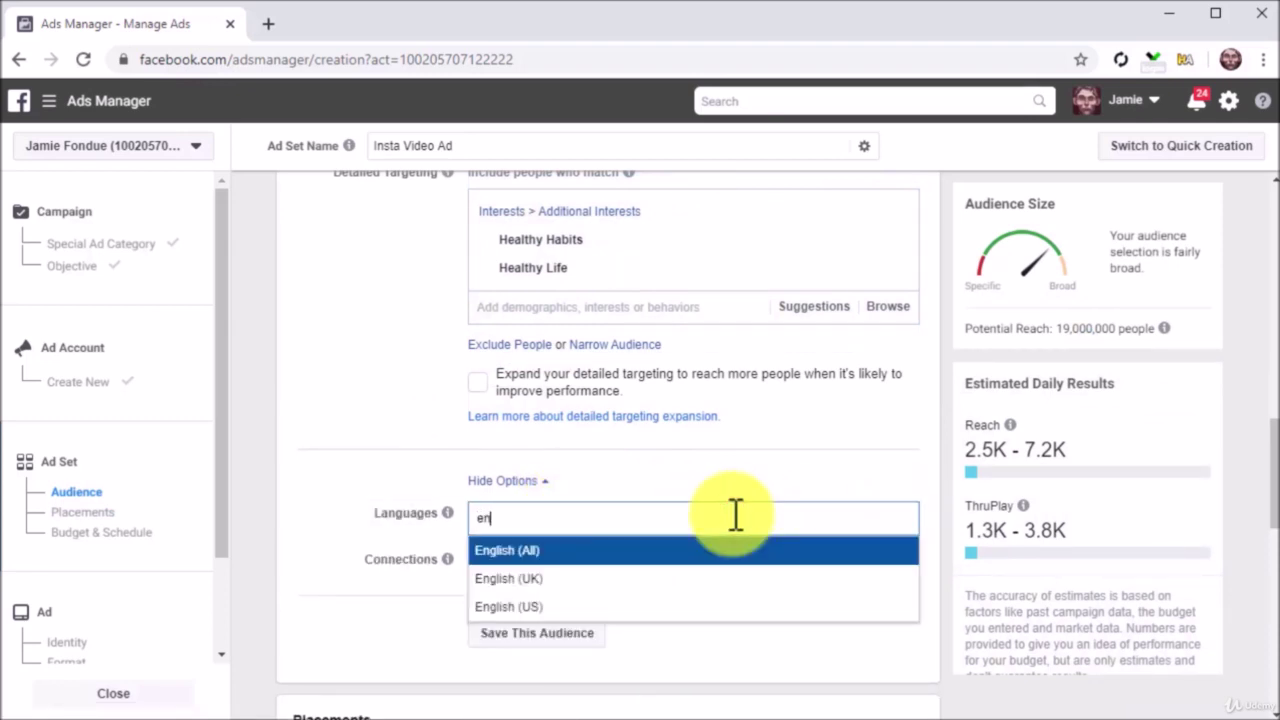
pyautogui.click(728, 550)
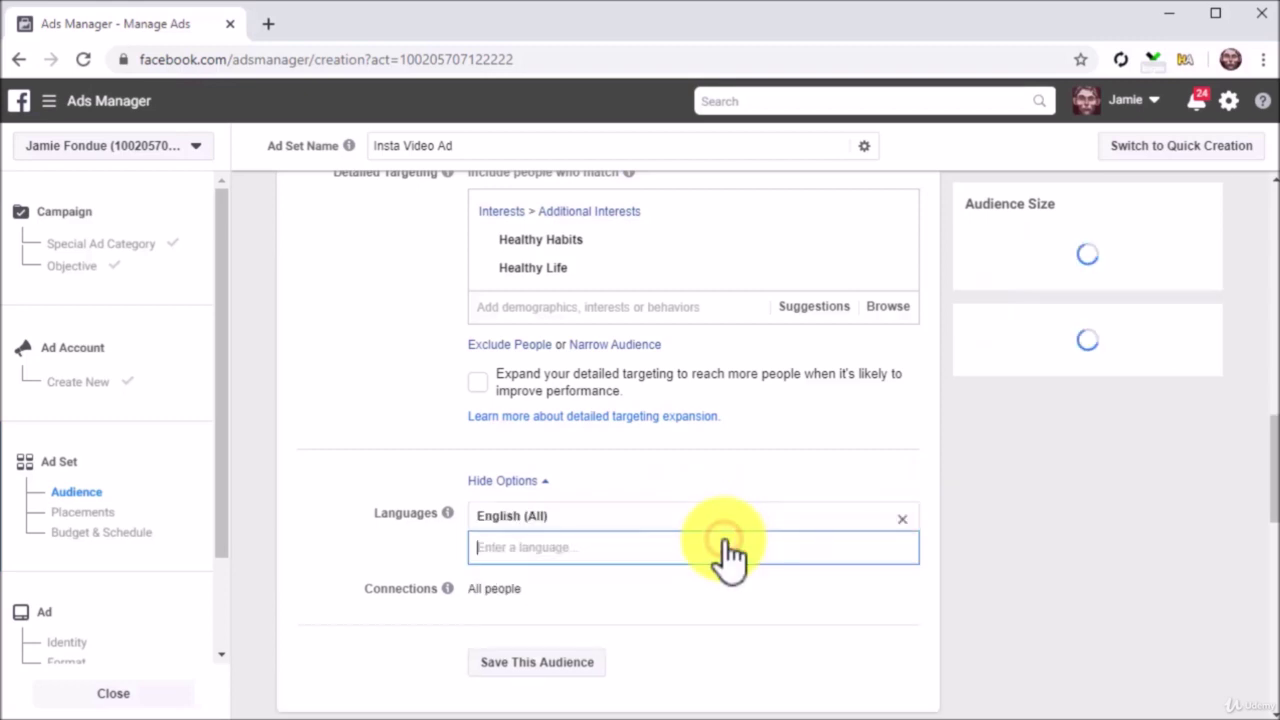
# Switch the ad set to manual placements and keep only Instagram as the platform
pyautogui.scroll(-4, 754, 580)
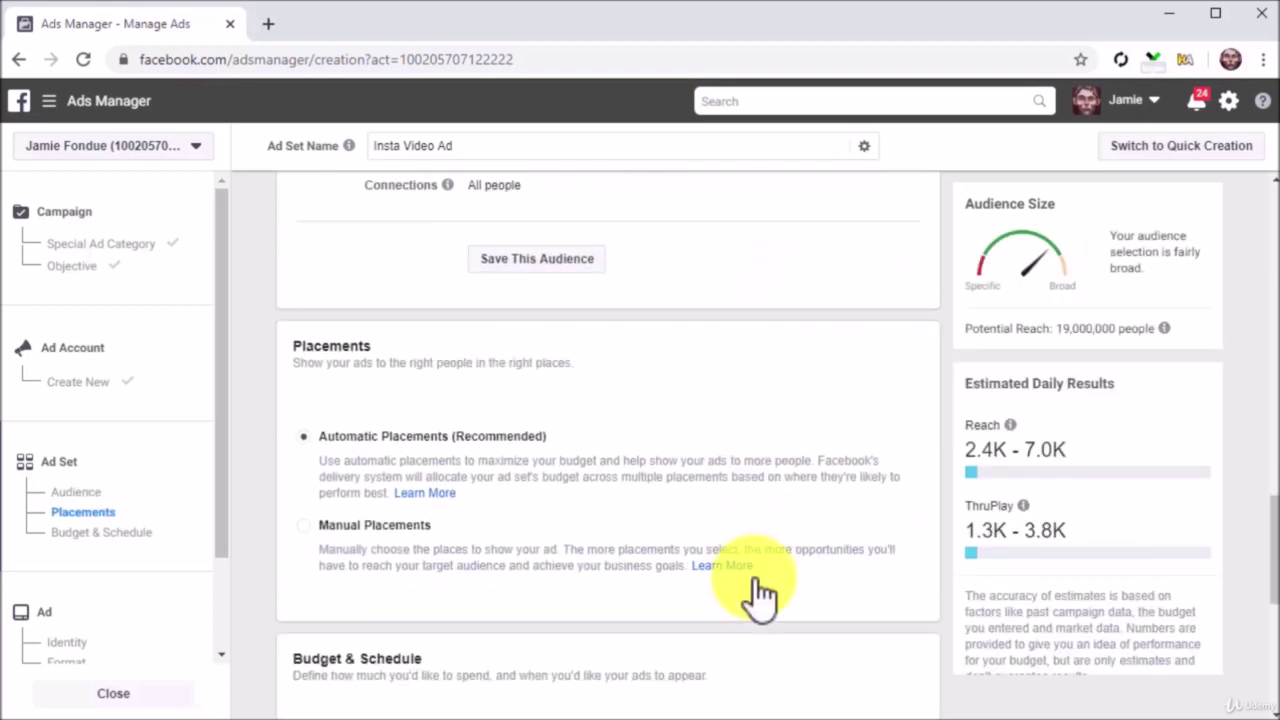
pyautogui.click(307, 527)
pyautogui.scroll(-2, 305, 537)
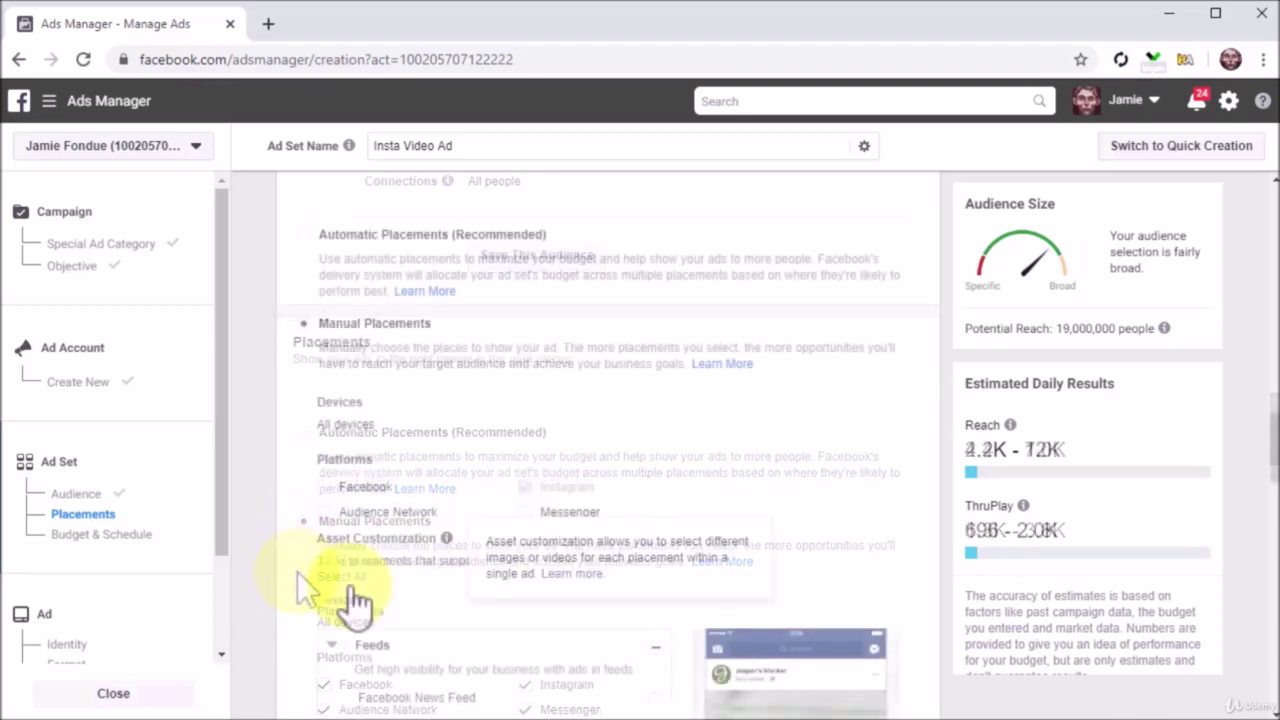
pyautogui.scroll(-10, 310, 608)
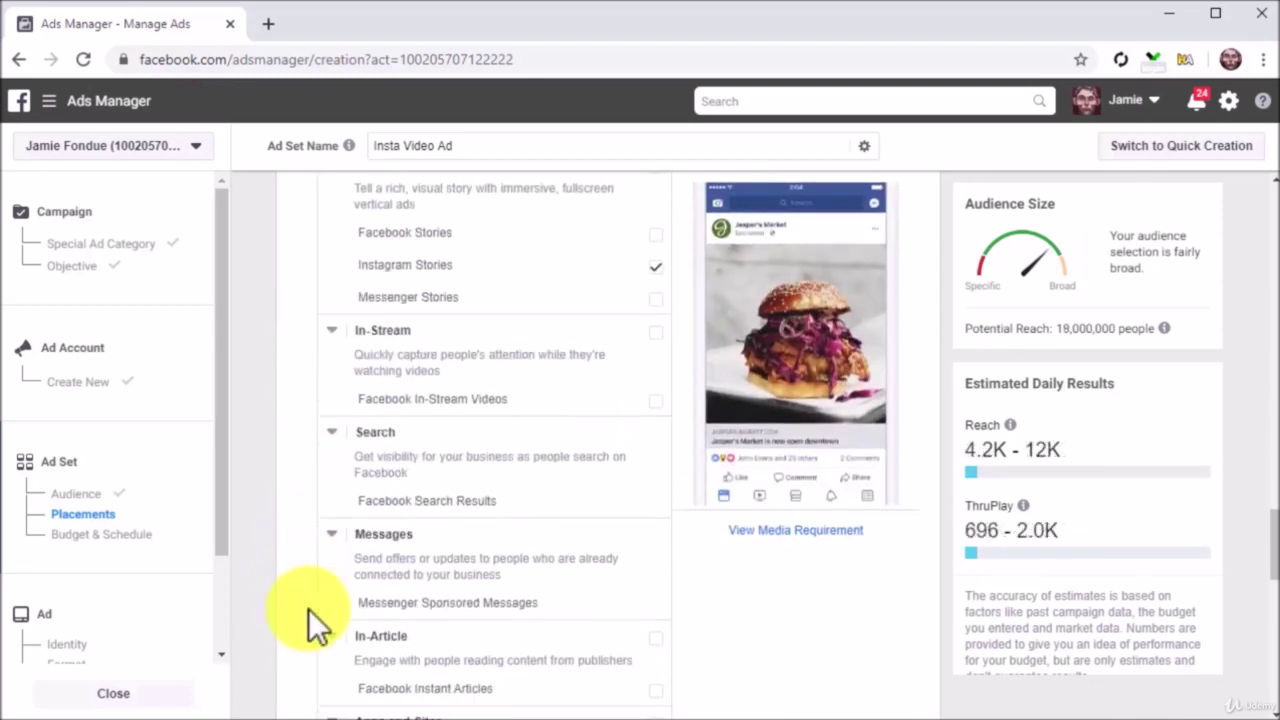
# Set a daily budget of $10.00 running continuously starting today, and proceed to the ad setup
pyautogui.scroll(-10, 308, 608)
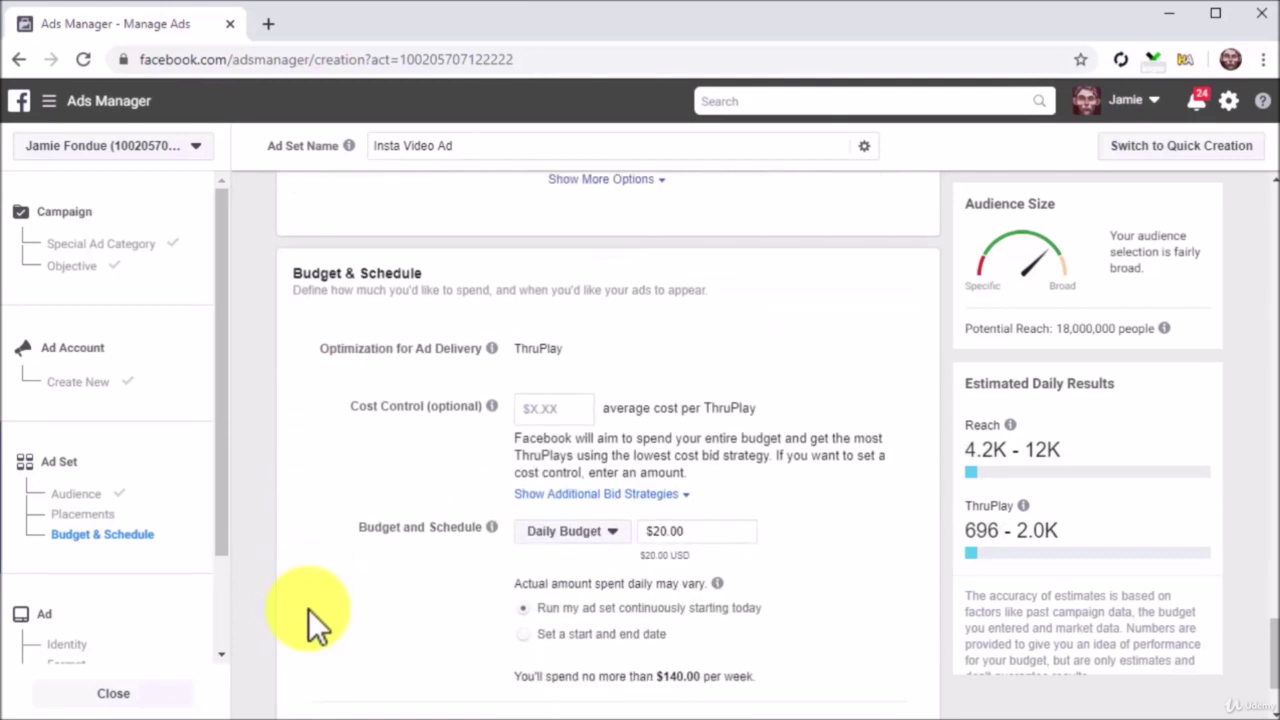
pyautogui.scroll(-3, 308, 608)
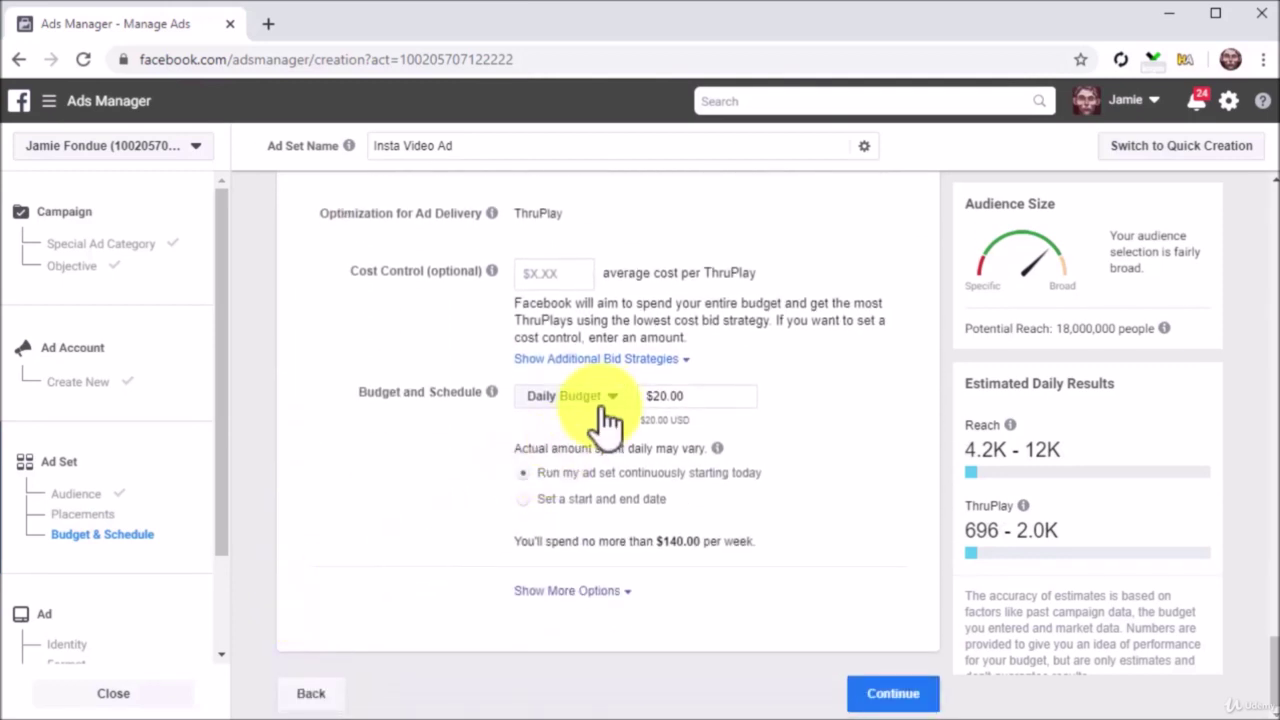
pyautogui.click(606, 398)
pyautogui.click(578, 425)
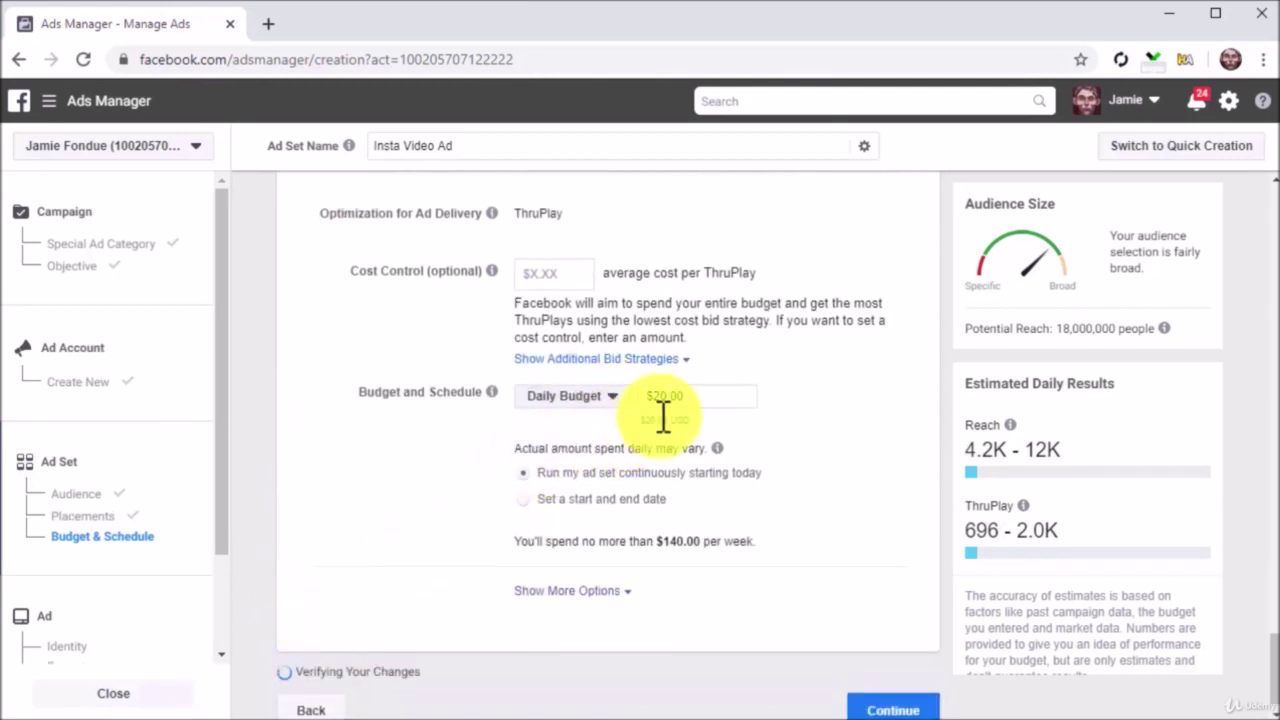
pyautogui.click(672, 396)
pyautogui.press('BackSpace')
pyautogui.press('BackSpace')
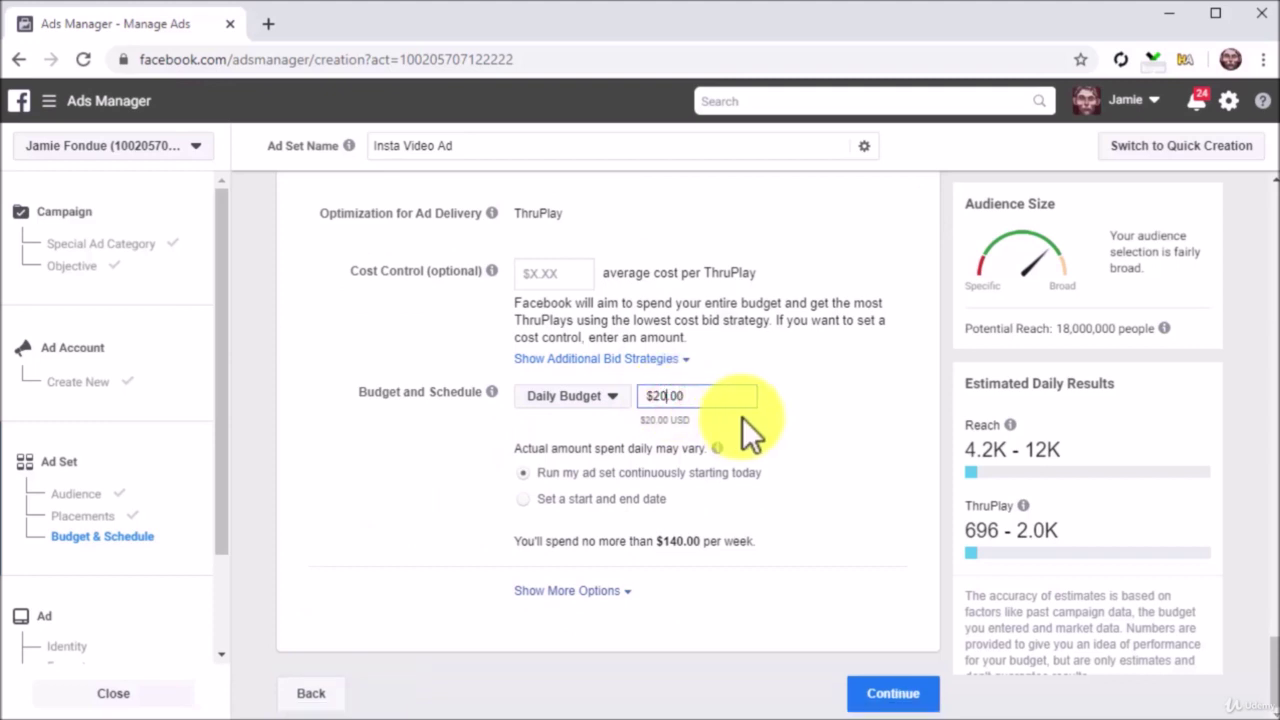
pyautogui.press('BackSpace')
pyautogui.write('10')
pyautogui.click(525, 473)
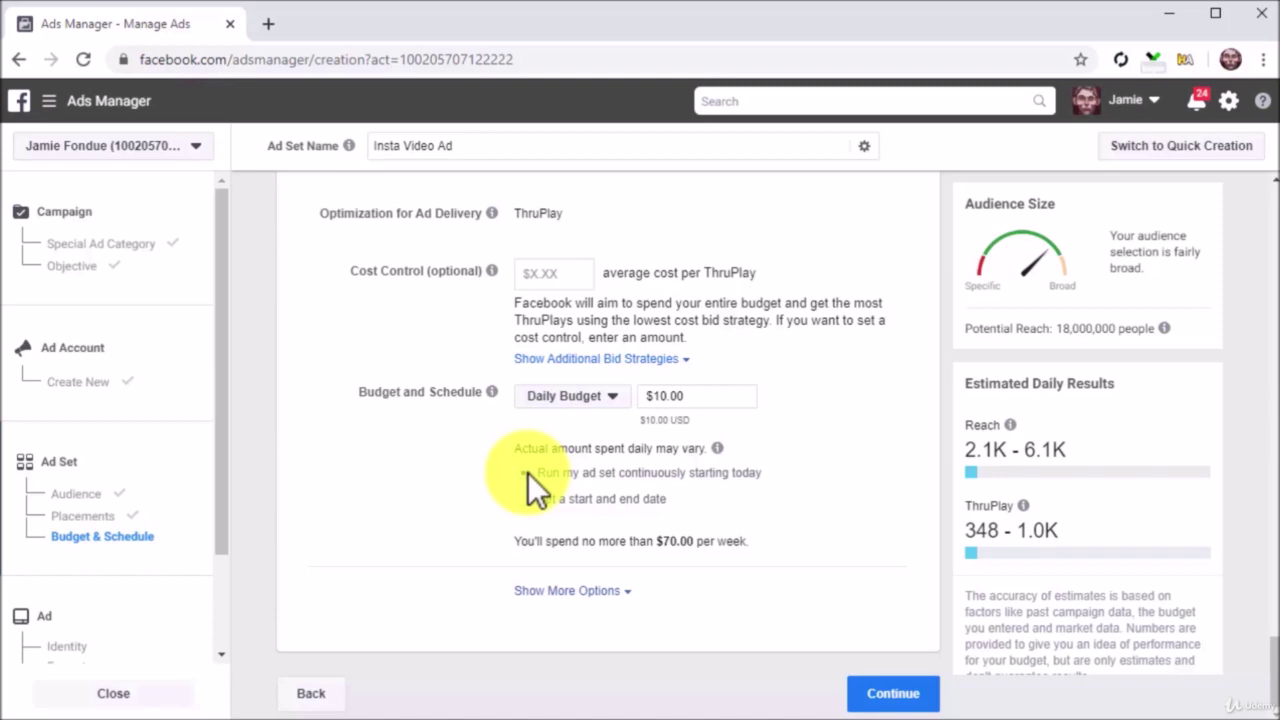
pyautogui.click(928, 690)
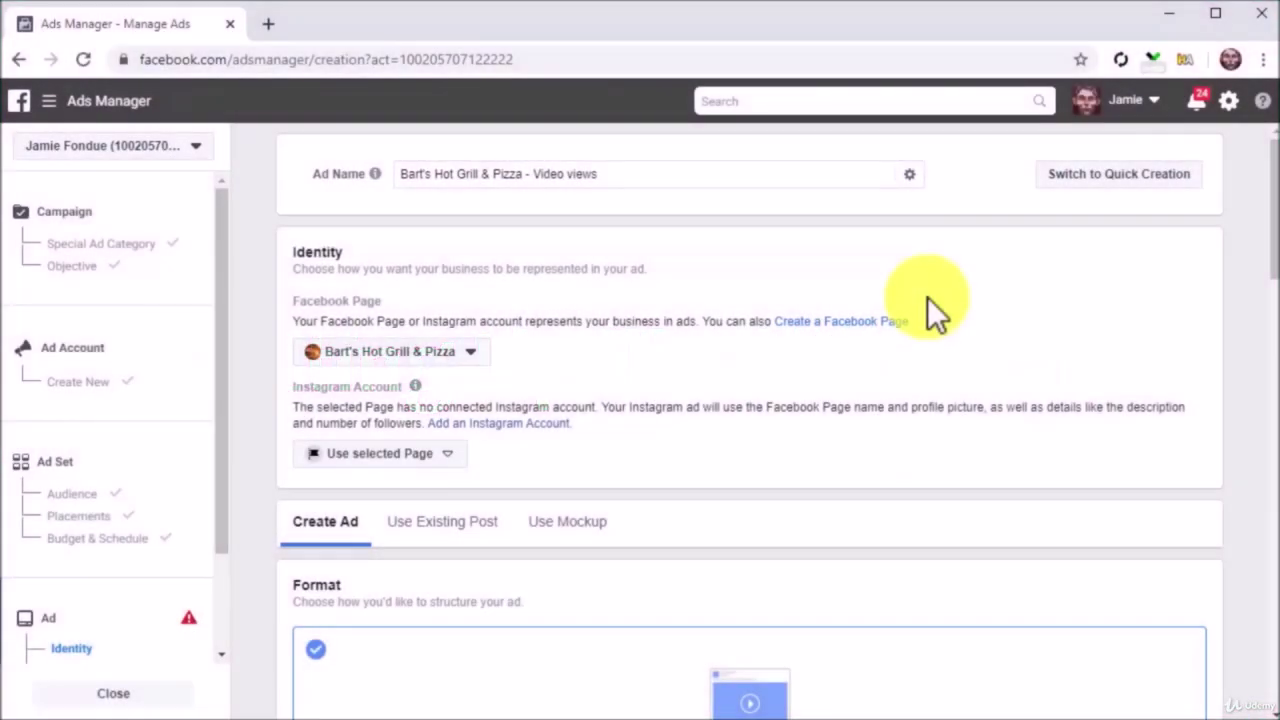
# Name the ad "Insta Video Ad" and choose Diabetes Care Made Easy as its Facebook Page
pyautogui.click(839, 176)
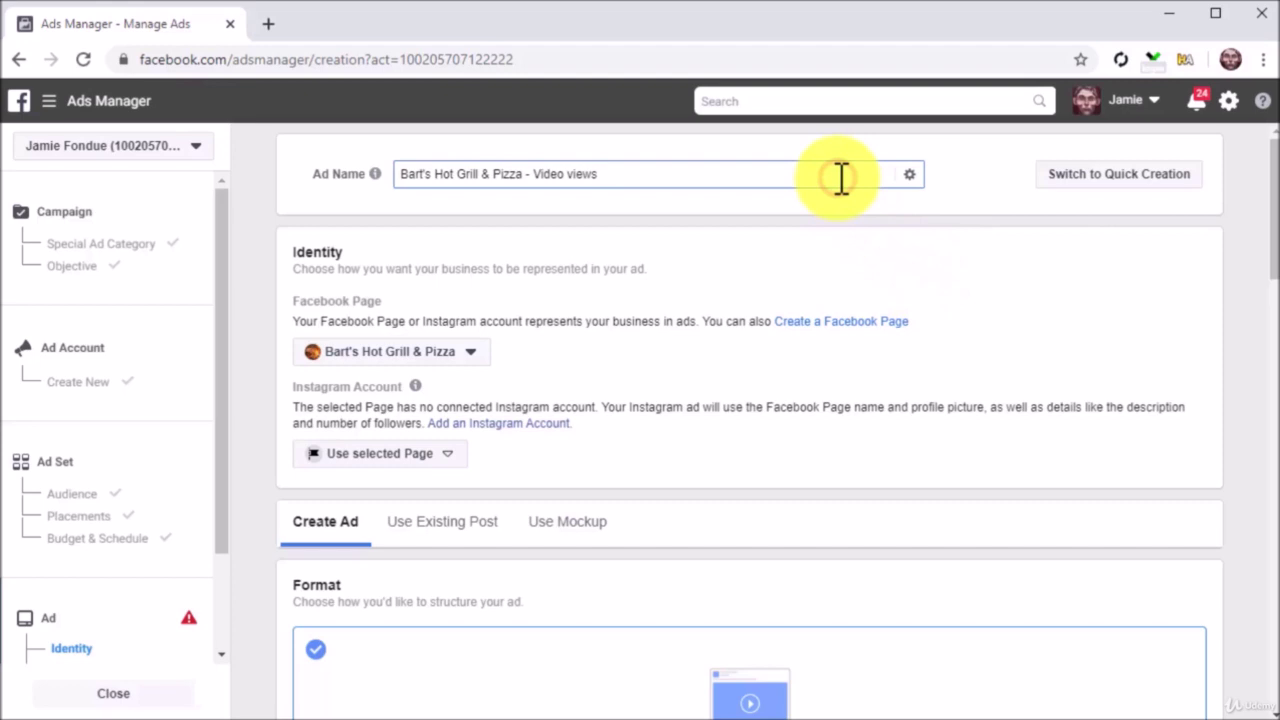
pyautogui.press('BackSpace')
pyautogui.press('BackSpace')
pyautogui.press('BackSpace')
pyautogui.press('BackSpace')
pyautogui.press('BackSpace')
pyautogui.press('BackSpace')
pyautogui.press('BackSpace')
pyautogui.press('BackSpace')
pyautogui.press('BackSpace')
pyautogui.press('BackSpace')
pyautogui.press('BackSpace')
pyautogui.press('BackSpace')
pyautogui.press('BackSpace')
pyautogui.press('BackSpace')
pyautogui.press('BackSpace')
pyautogui.press('BackSpace')
pyautogui.press('BackSpace')
pyautogui.press('BackSpace')
pyautogui.press('BackSpace')
pyautogui.press('BackSpace')
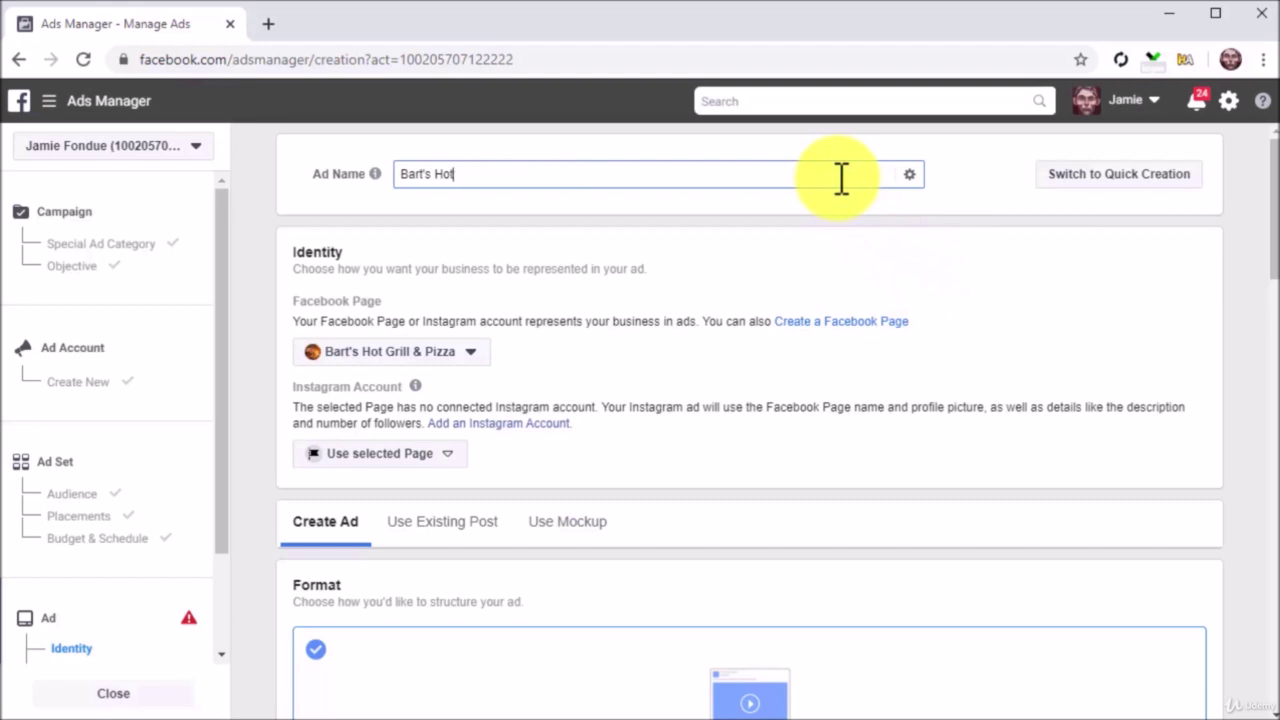
pyautogui.press('BackSpace')
pyautogui.press('BackSpace')
pyautogui.press('BackSpace')
pyautogui.press('BackSpace')
pyautogui.press('BackSpace')
pyautogui.press('BackSpace')
pyautogui.press('BackSpace')
pyautogui.press('BackSpace')
pyautogui.press('BackSpace')
pyautogui.press('BackSpace')
pyautogui.write('Insta Video Ad')
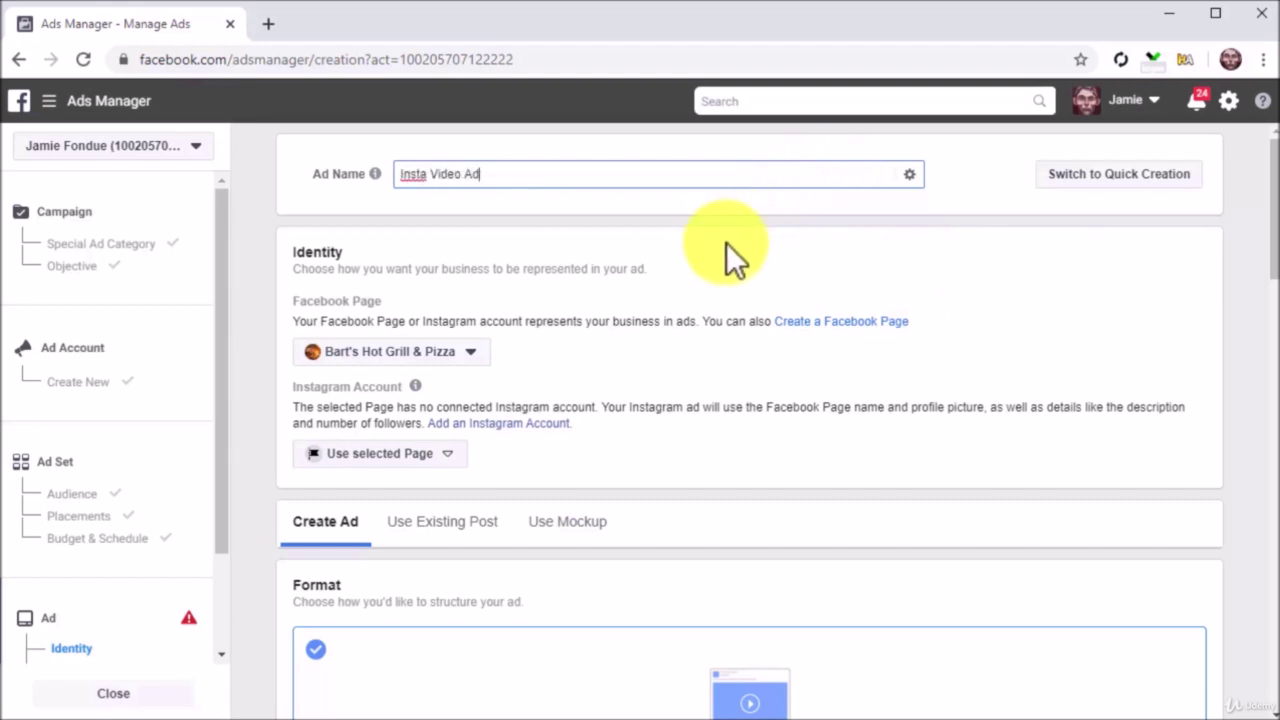
pyautogui.click(476, 358)
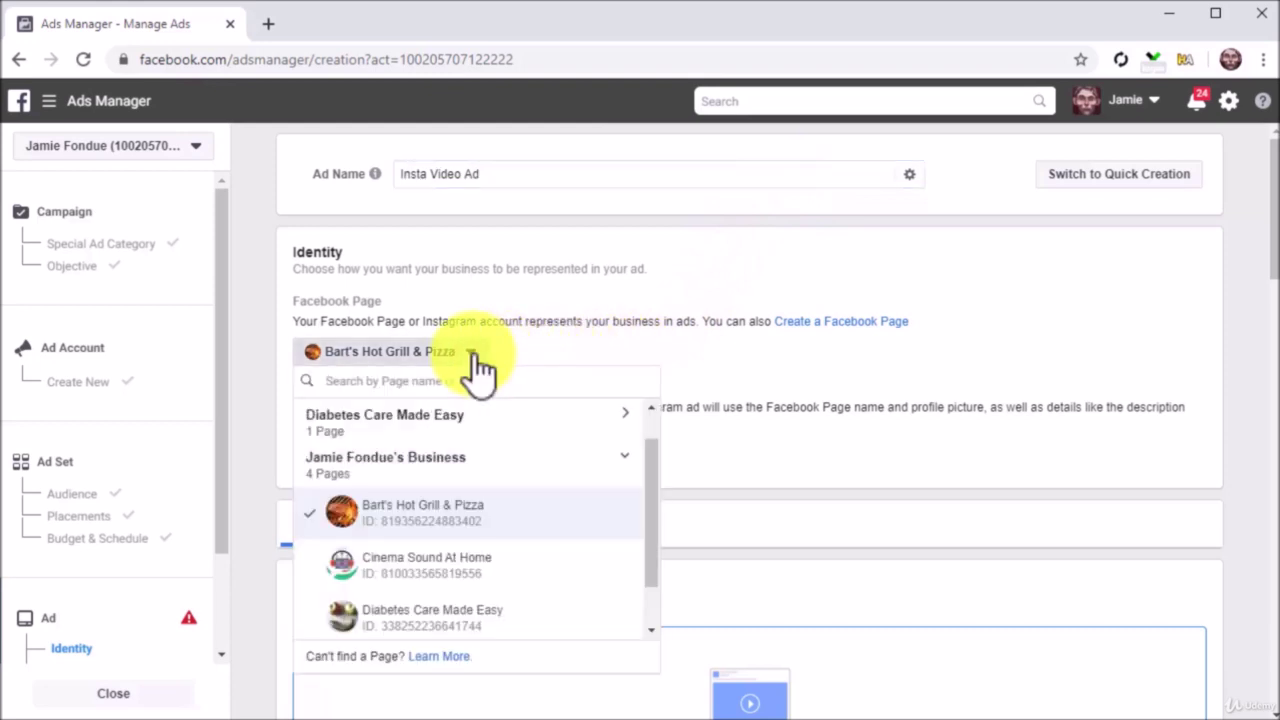
pyautogui.click(560, 618)
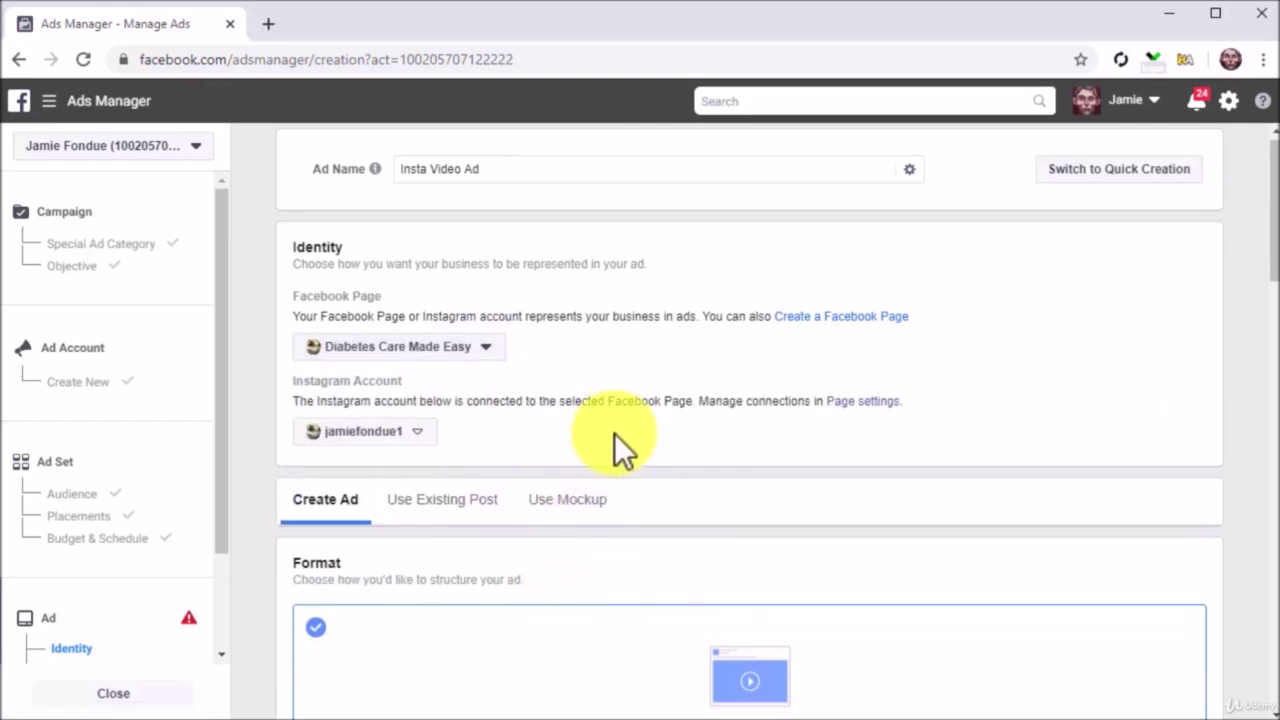
# Upload the video file DCME 2.0 from the My Business folder as the ad's media
pyautogui.scroll(-4, 614, 433)
pyautogui.scroll(-3, 614, 433)
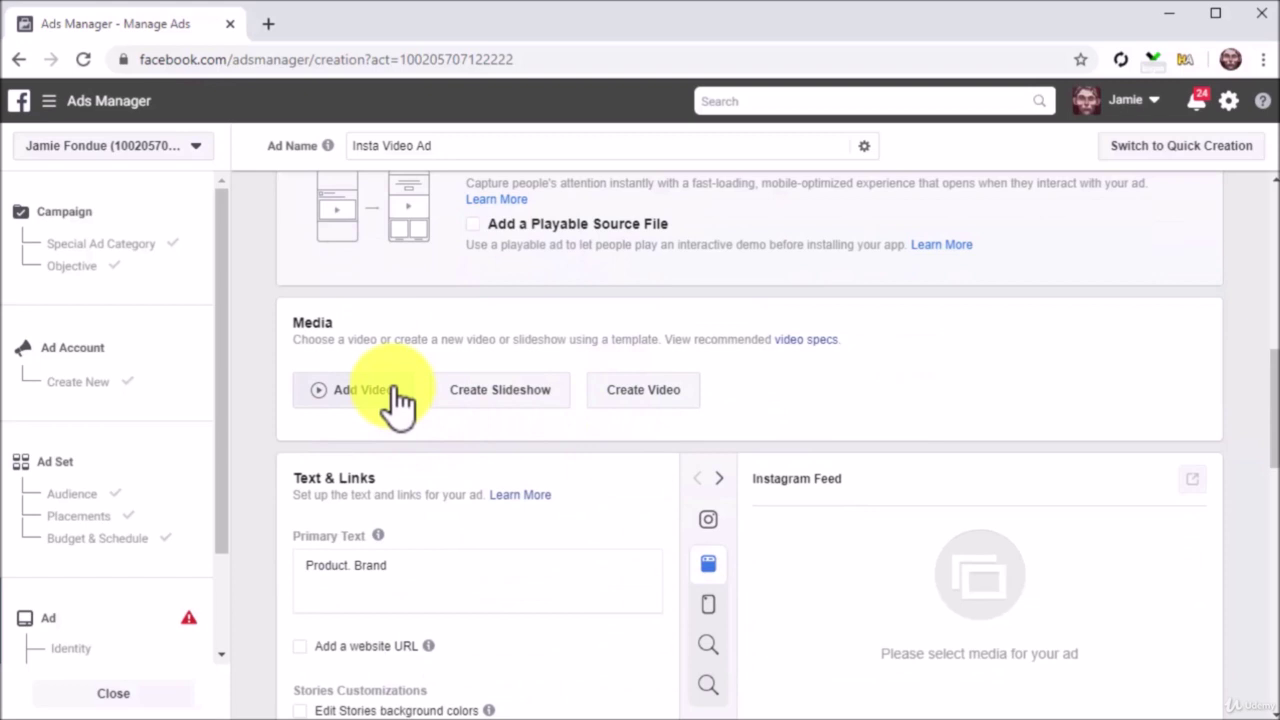
pyautogui.click(396, 398)
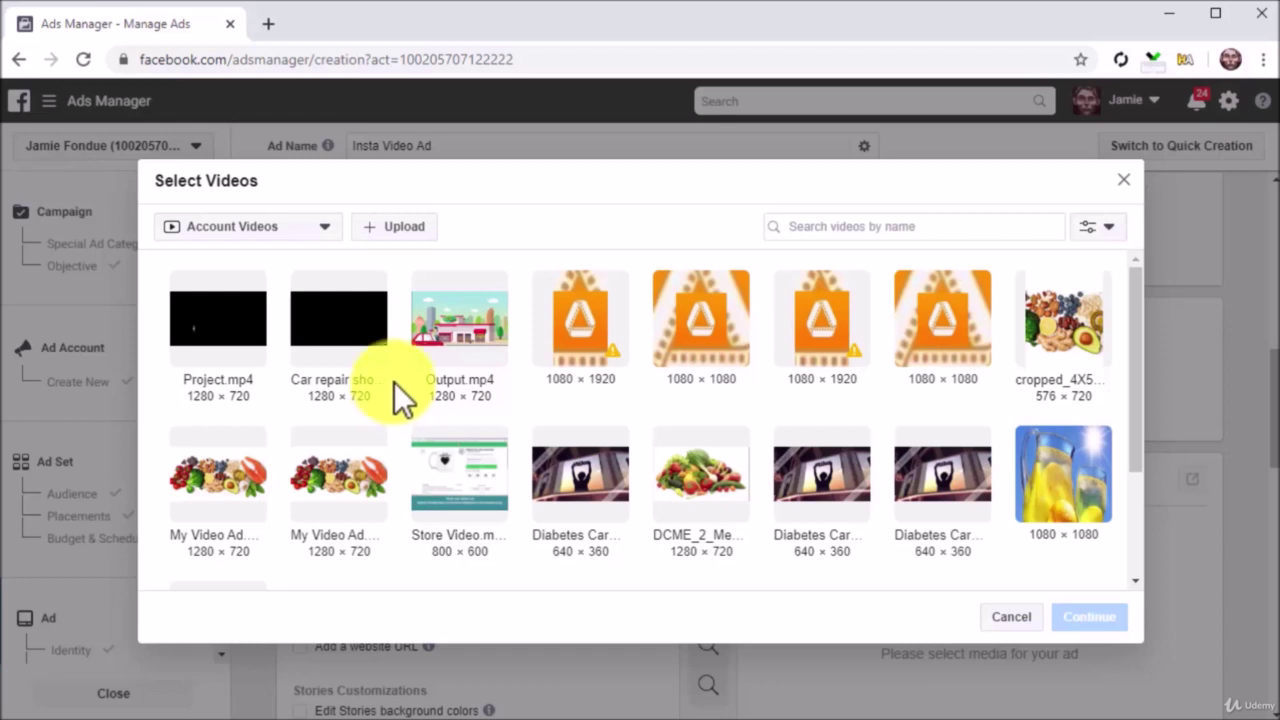
pyautogui.click(403, 228)
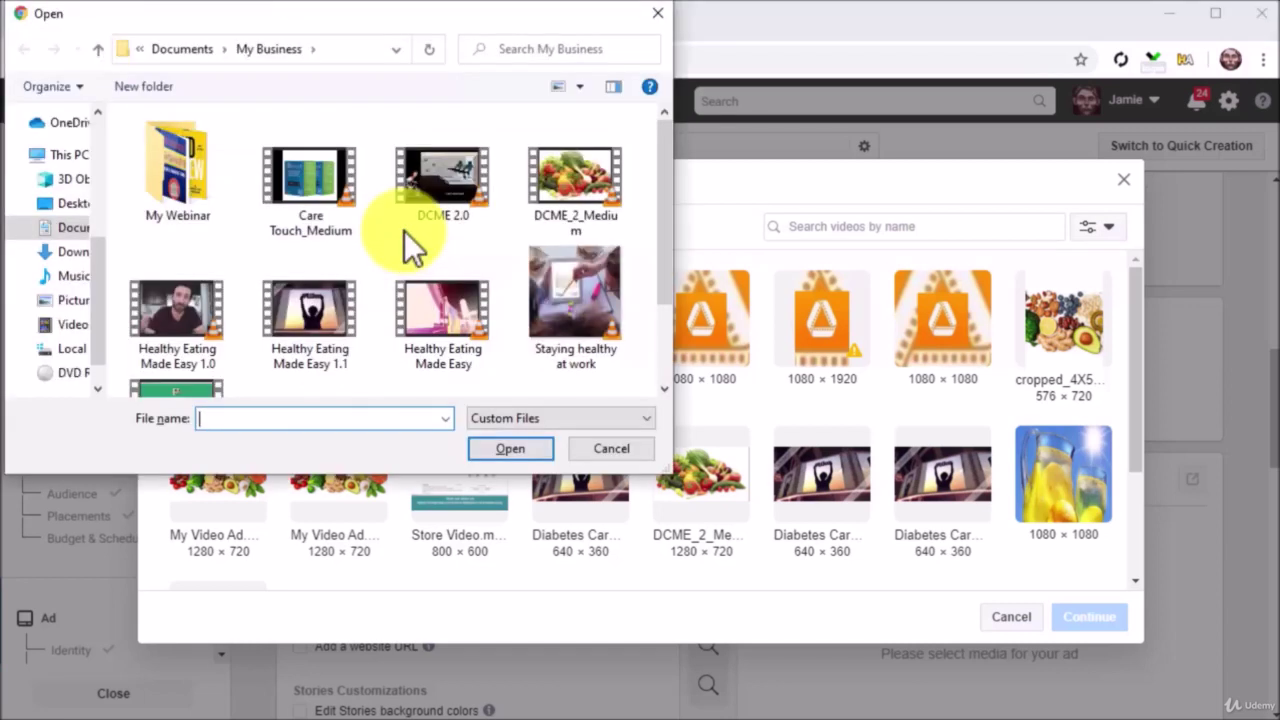
pyautogui.doubleClick(440, 194)
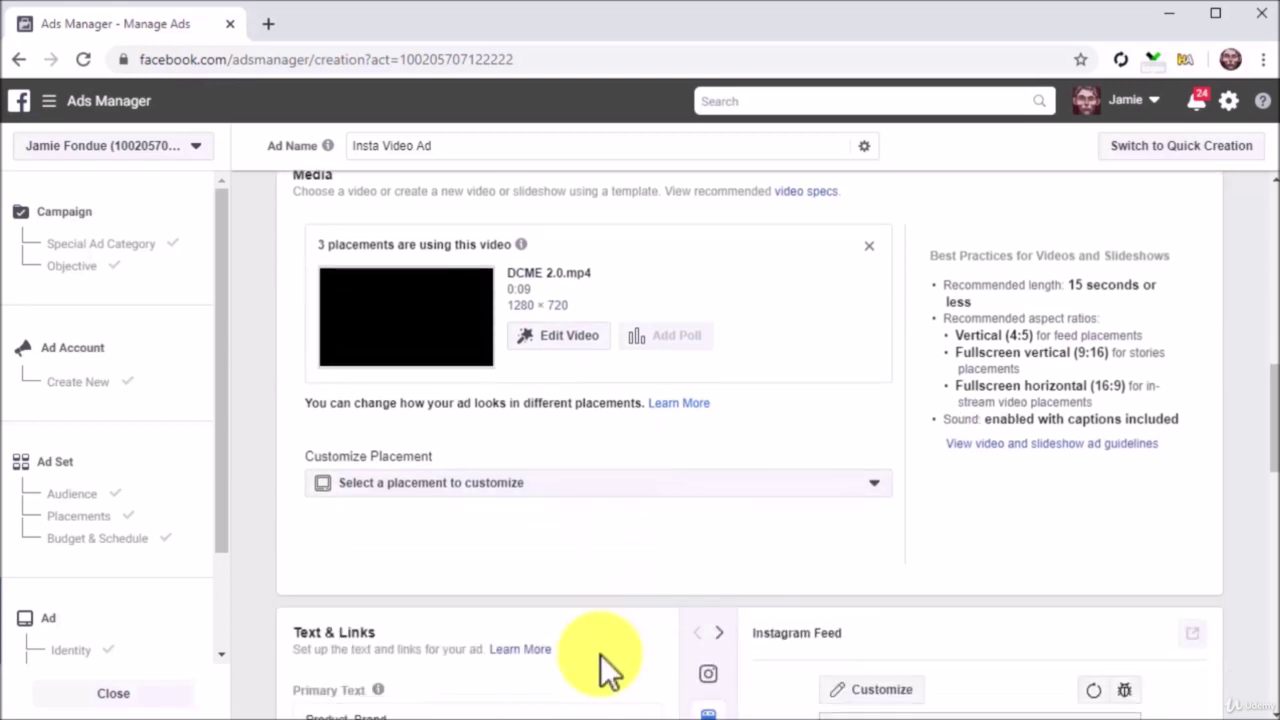
# Write primary text promoting a six-pack in record time at home with the Flat Belly Fix, and add the website URL diabetescaremadeeasy.com/flat-belly-fix
pyautogui.scroll(-3, 600, 654)
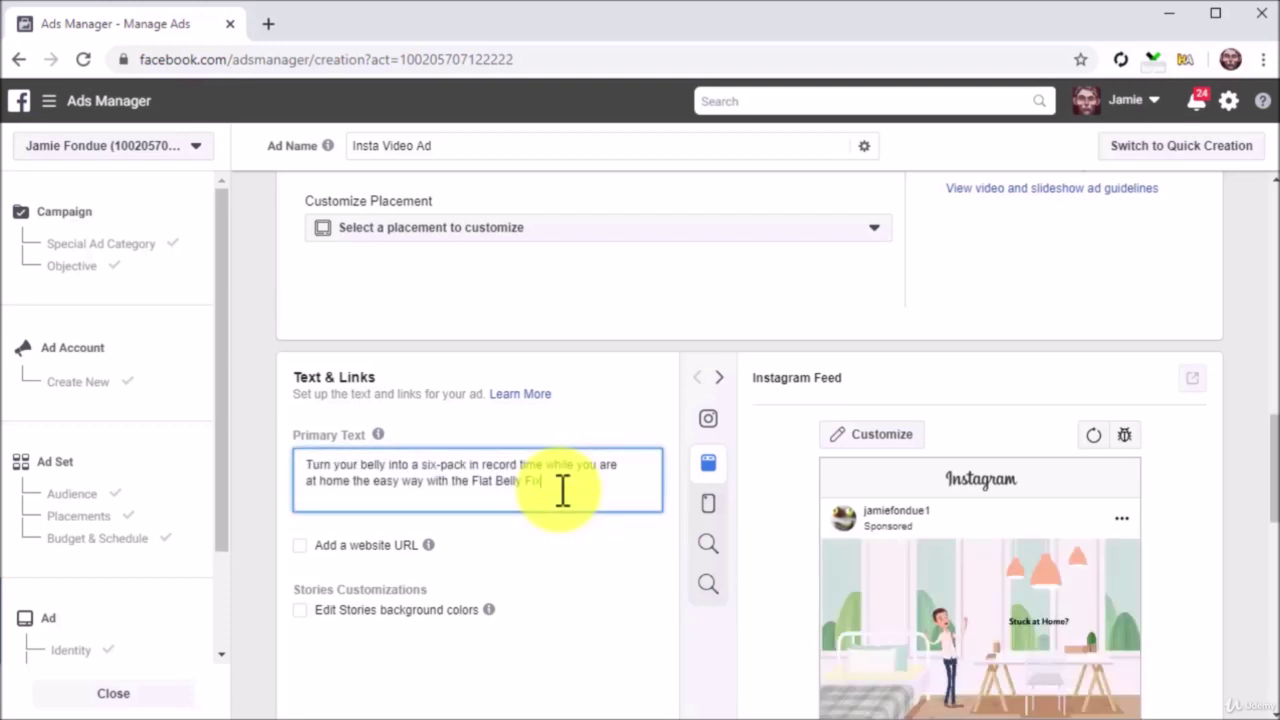
pyautogui.click(357, 544)
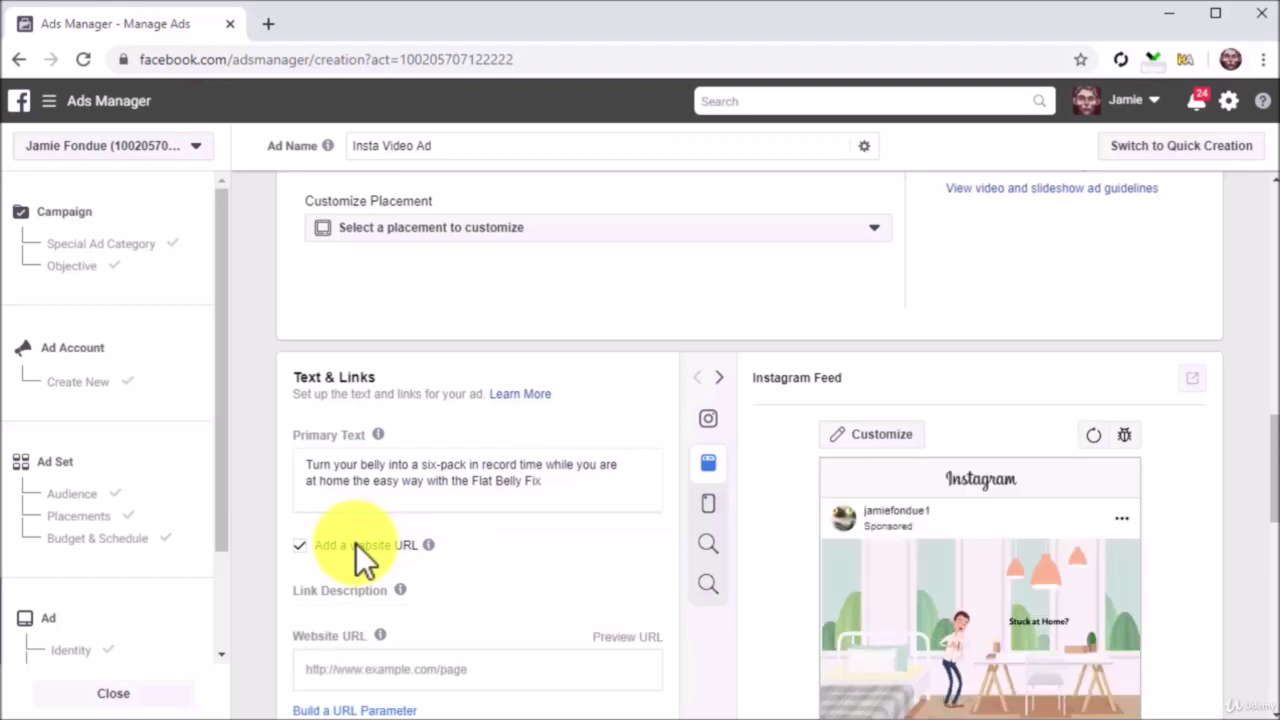
pyautogui.click(466, 666)
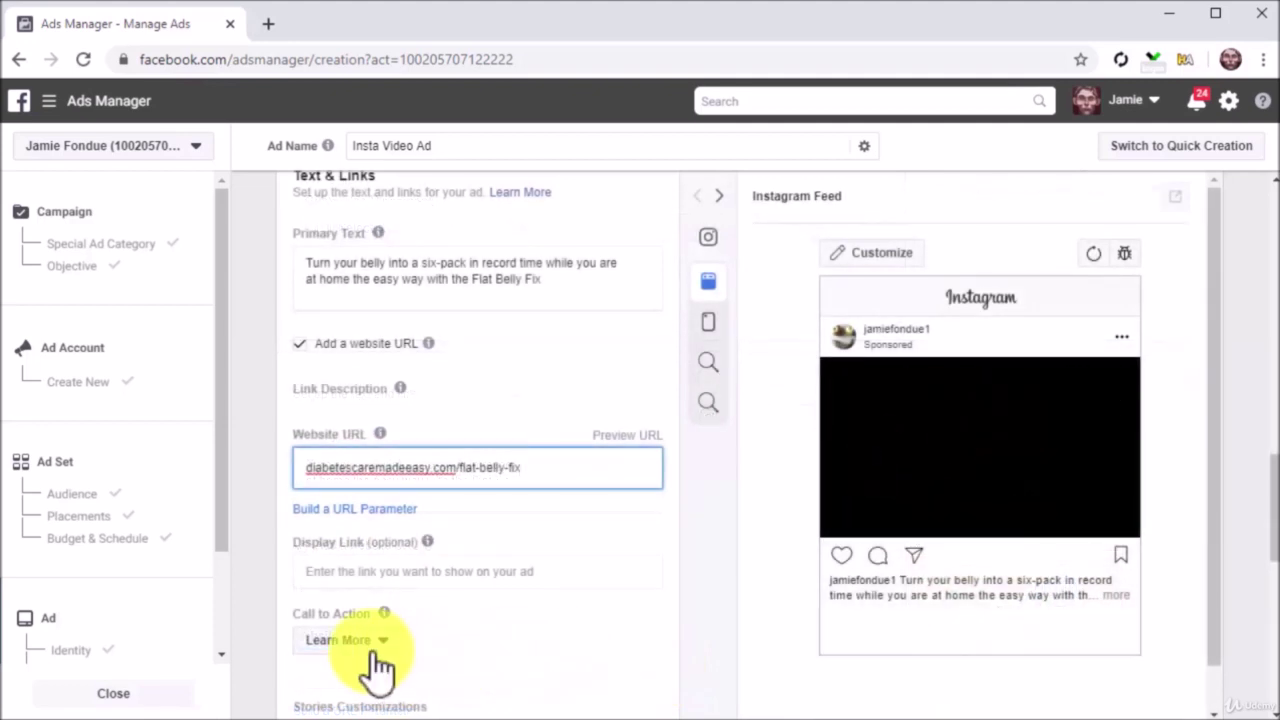
# Choose Learn More as the ad's call to action
pyautogui.click(372, 652)
pyautogui.click(374, 654)
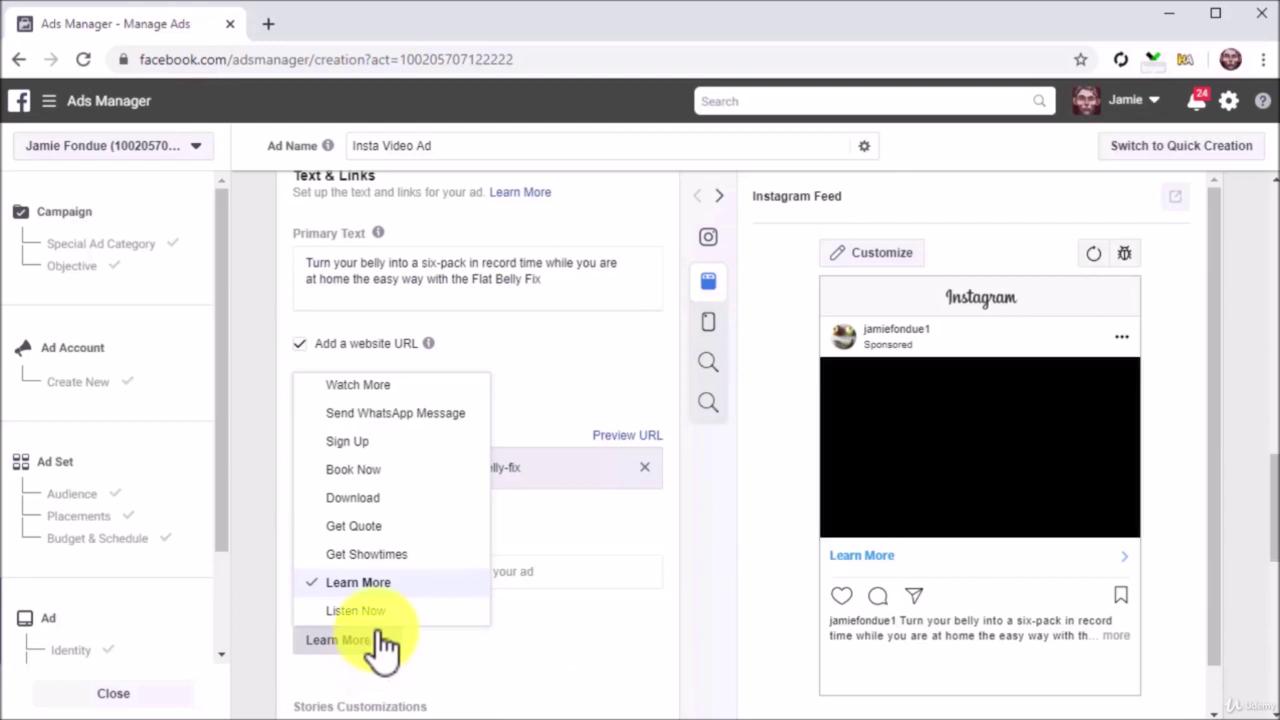
pyautogui.click(390, 583)
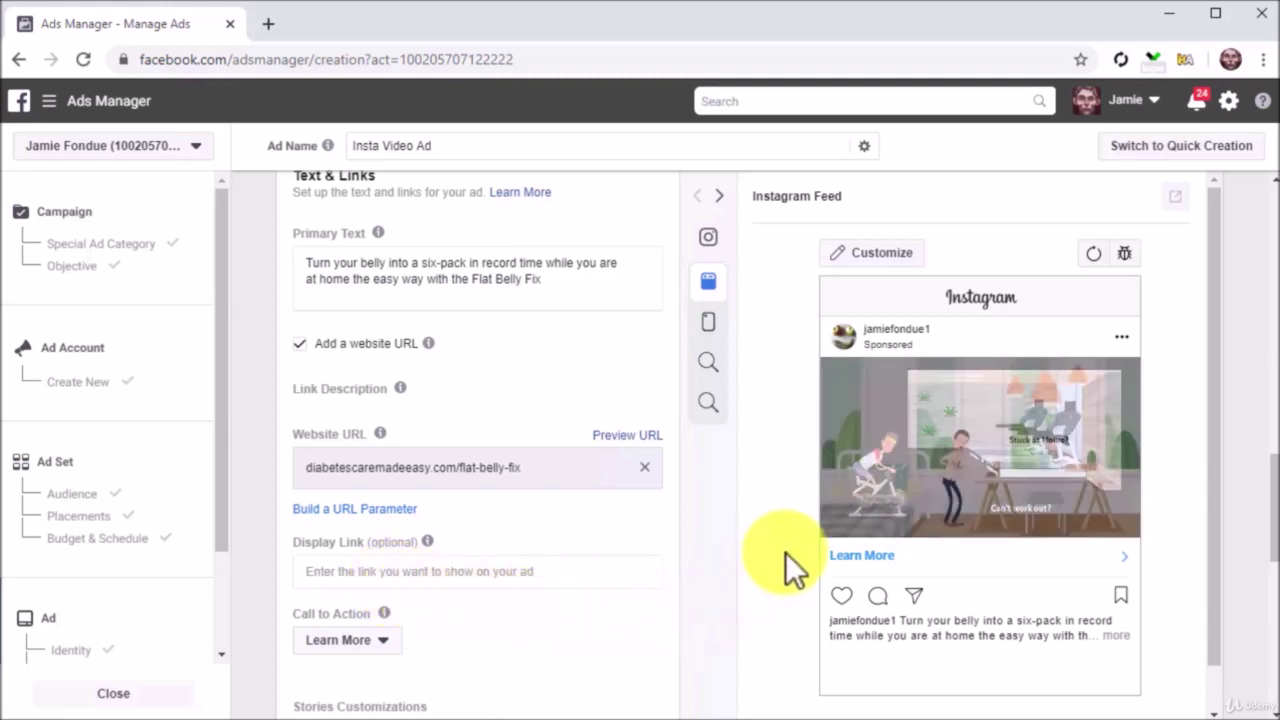
# Preview the ad in the Instagram Stories placement and review the remaining language and tracking settings through to the end of the ad setup
pyautogui.click(712, 335)
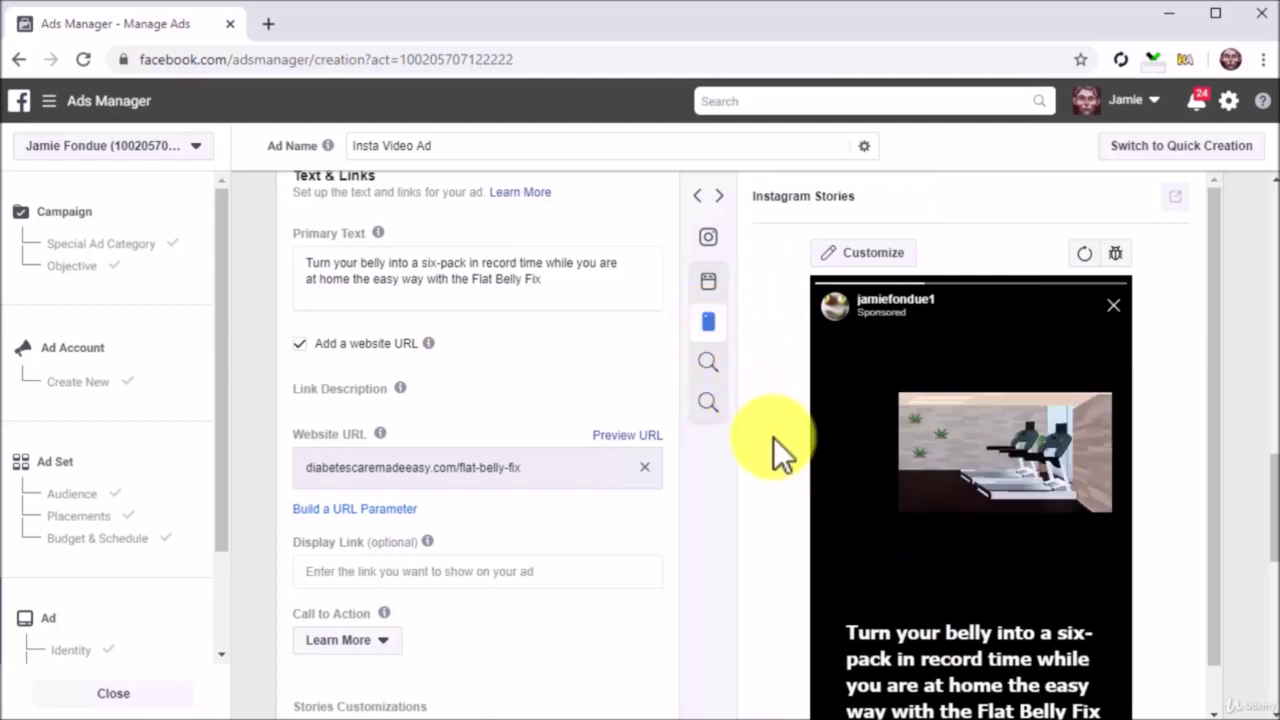
pyautogui.scroll(-2, 731, 508)
pyautogui.scroll(-2, 731, 508)
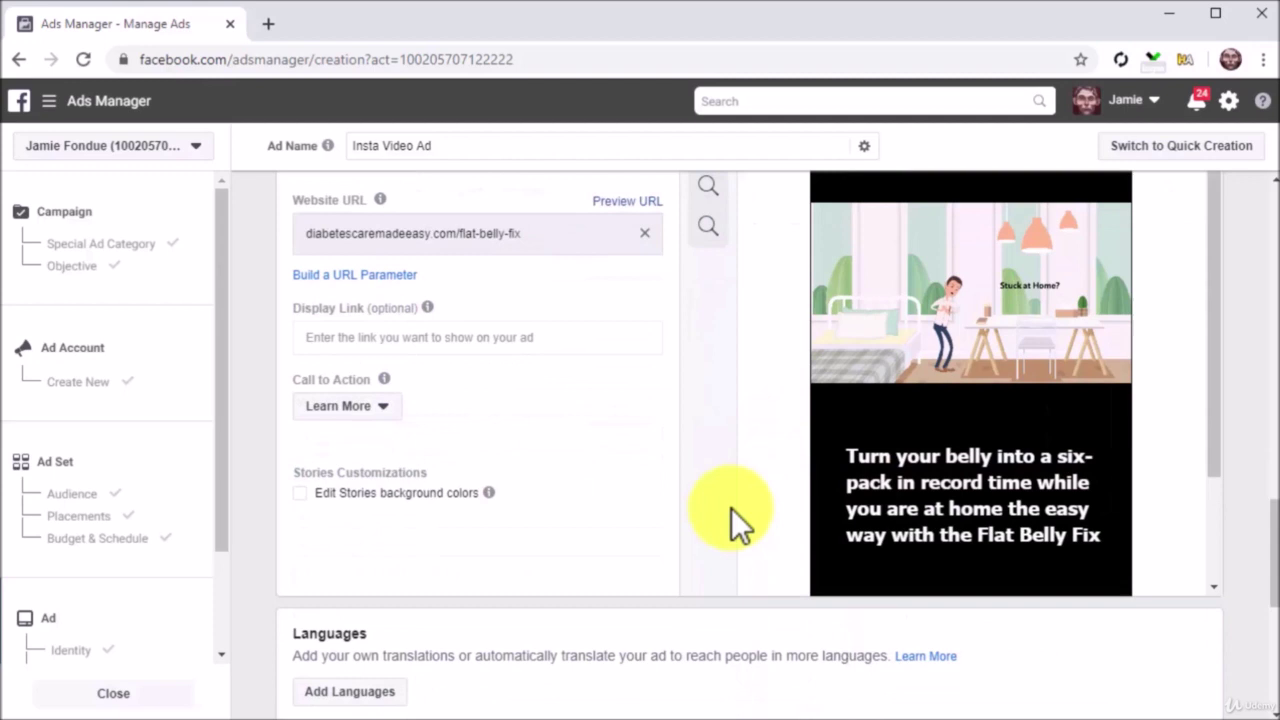
pyautogui.scroll(-2, 731, 508)
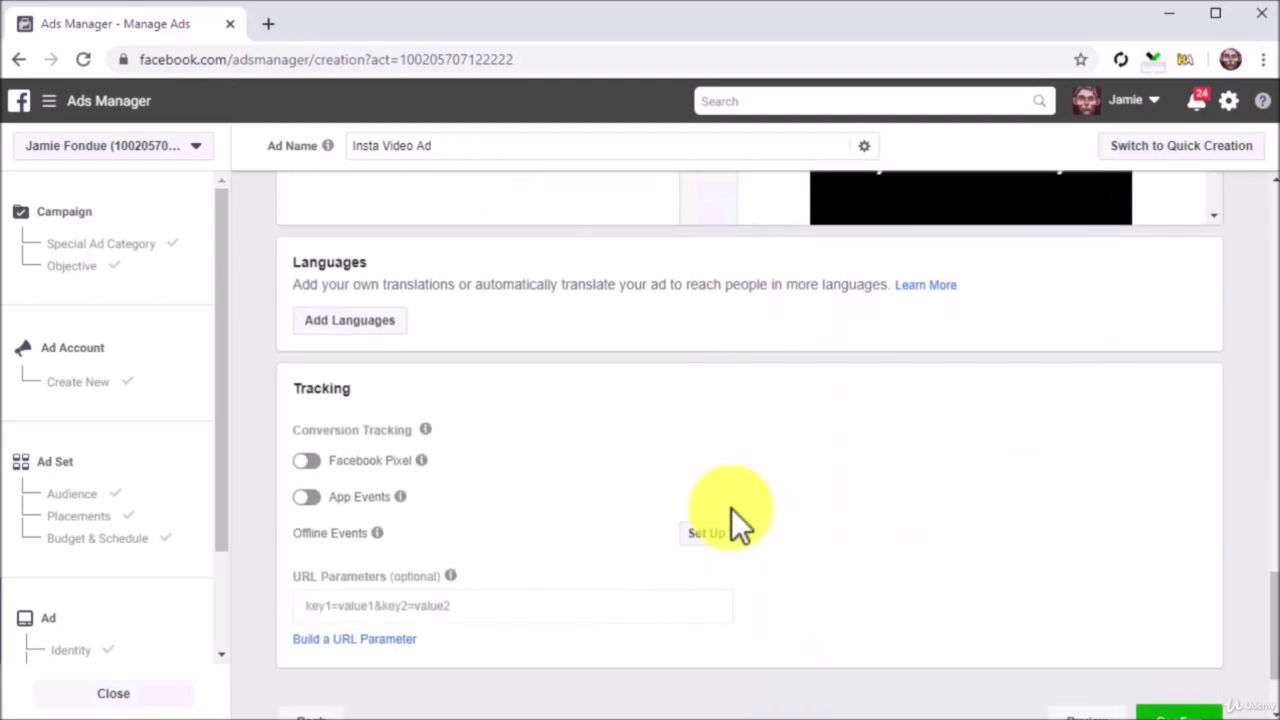
pyautogui.scroll(-1, 1223, 644)
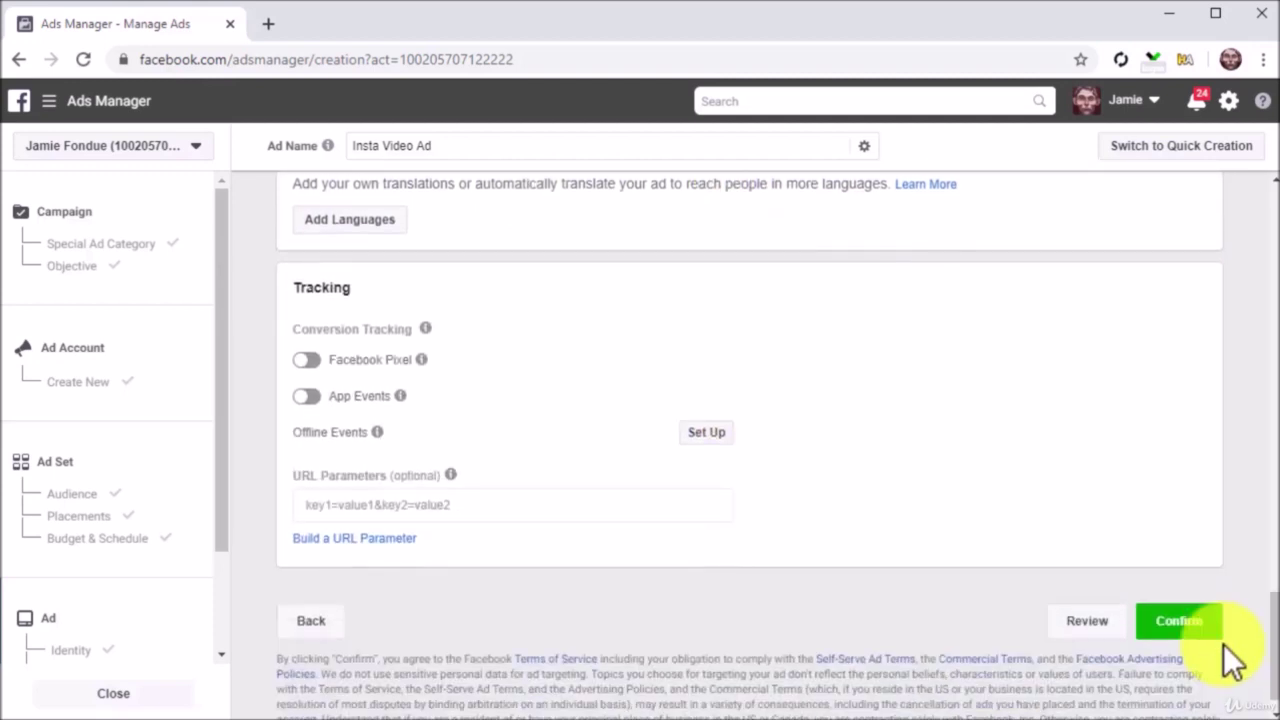